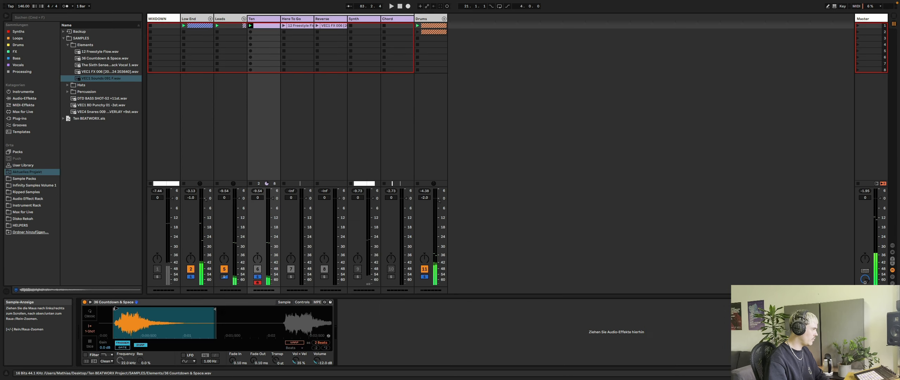
Play back the 36 Countdown & Space sample loaded on the Ten track and inspect its waveform in the sampler
mouse_move(114, 308)
mouse_down()
mouse_move(161, 312)
mouse_move(113, 318)
mouse_up()
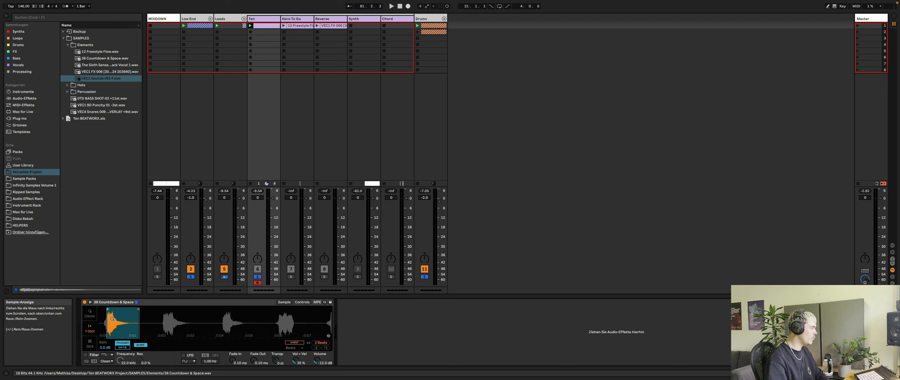
key(space)
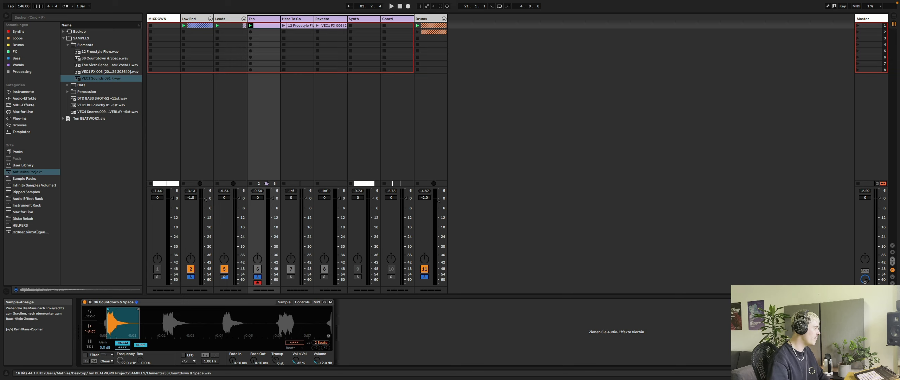
mouse_move(113, 321)
mouse_down()
mouse_move(113, 343)
mouse_move(137, 354)
mouse_move(139, 311)
mouse_move(120, 318)
mouse_move(121, 325)
mouse_up()
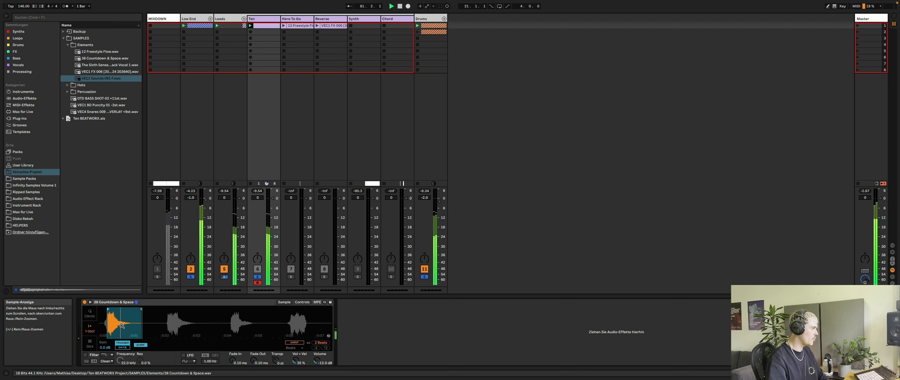
key(space)
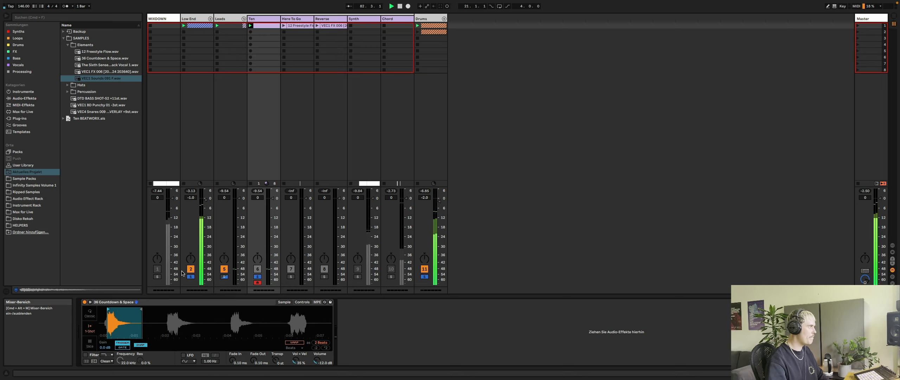
Open the 12 Freestyle Flow clip on the Here To Go track, solo the track and play the clip
click(311, 61)
click(335, 27)
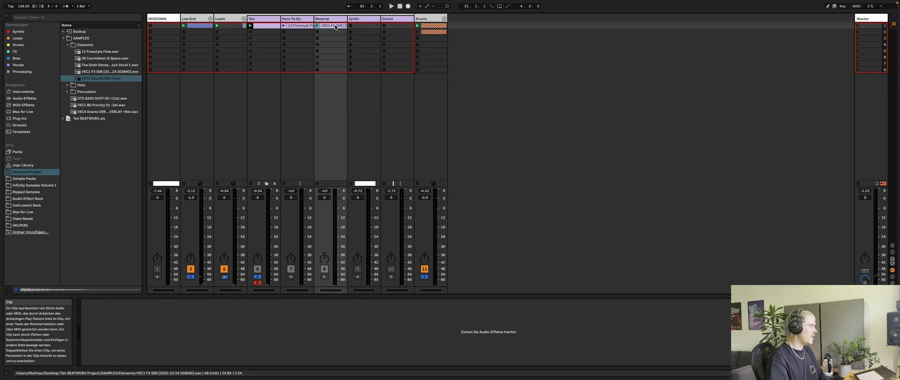
click(300, 27)
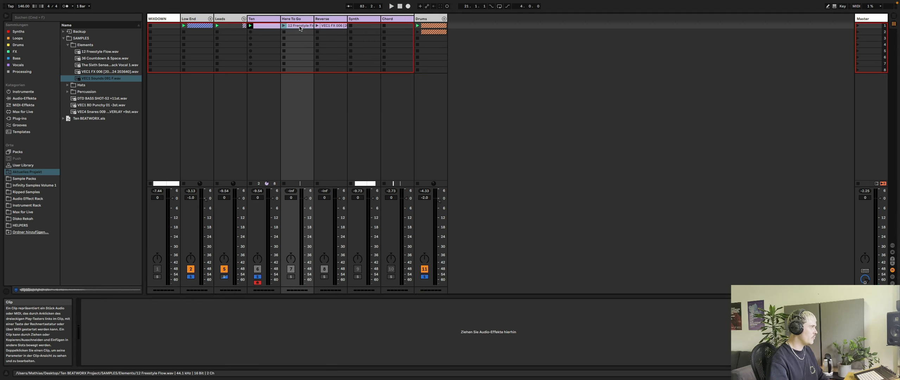
double_click(300, 27)
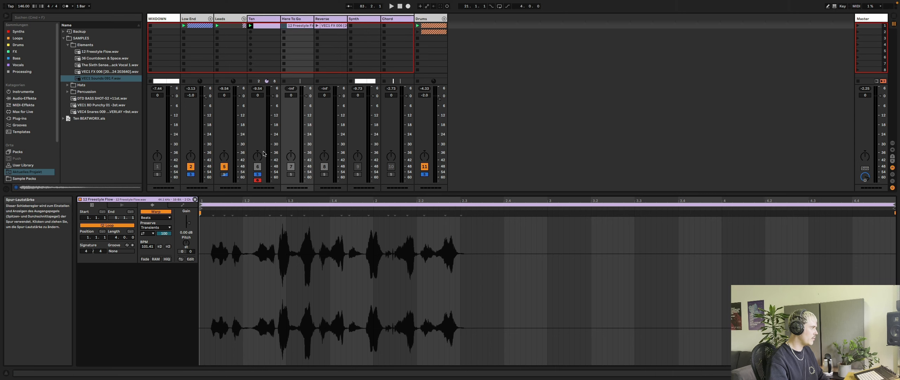
click(293, 174)
click(284, 26)
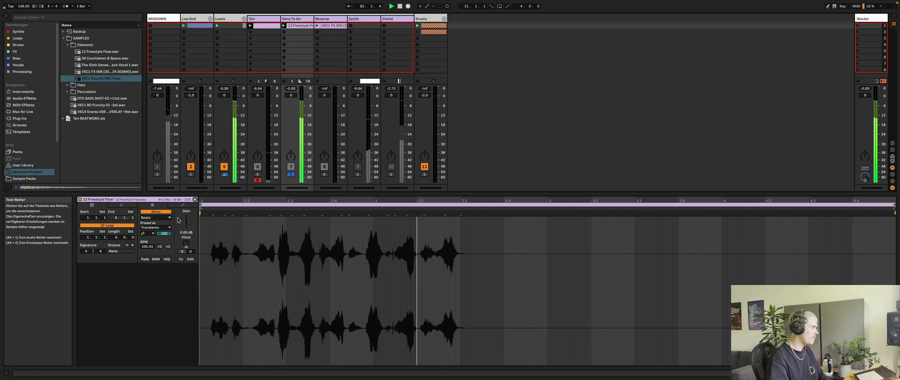
key(space)
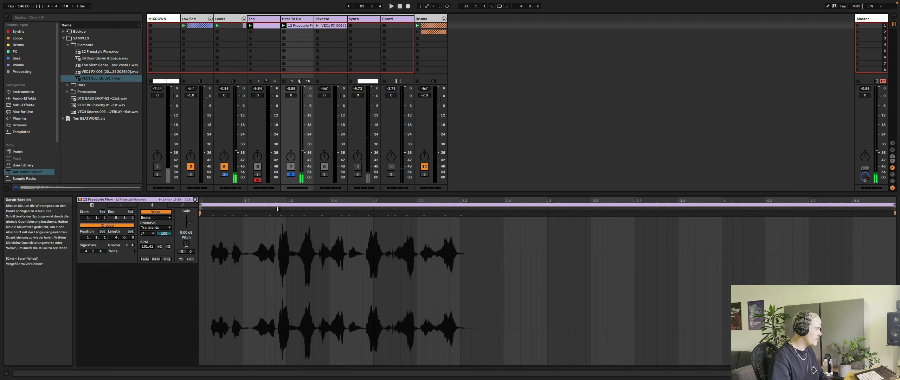
Try a lower pitch on the 12 Freestyle Flow clip, reset its transposition and play the vocal again
drag(271, 201, 304, 205)
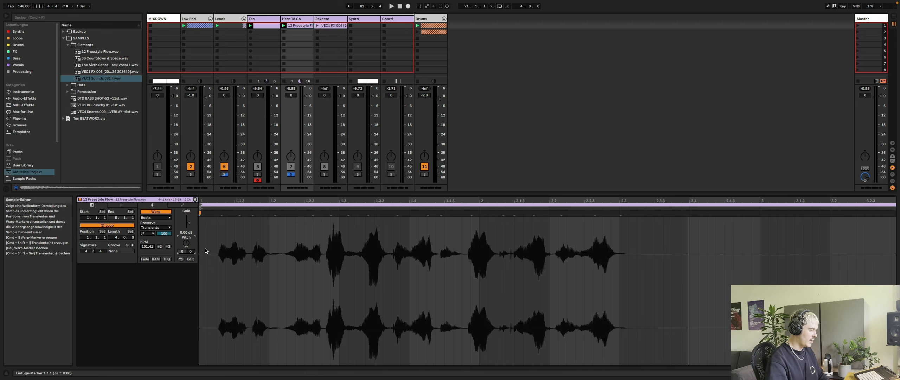
key(space)
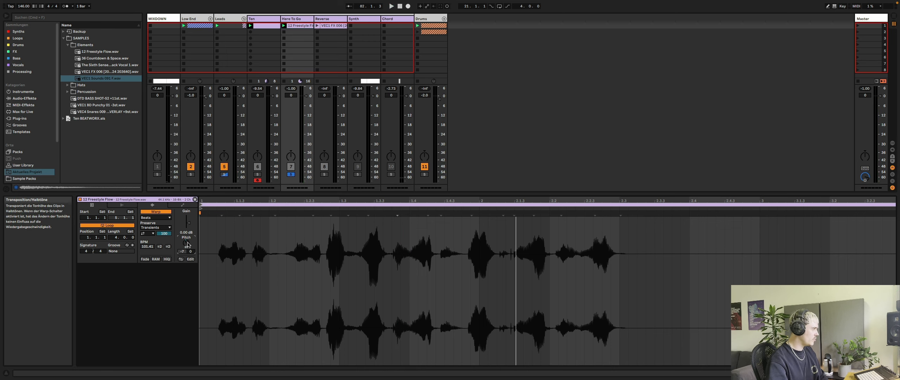
key(Delete)
click(391, 231)
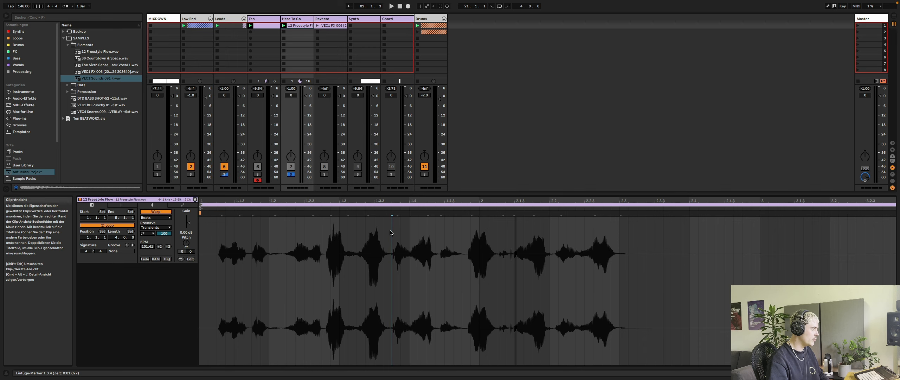
key(space)
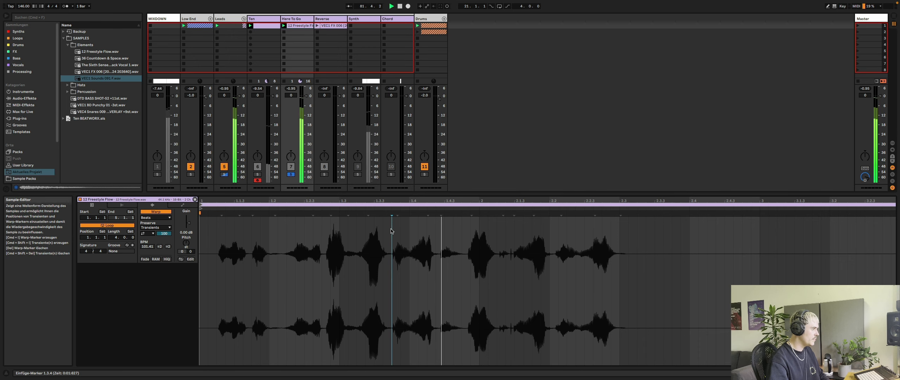
Turn the clip's Warp off and back on, set its BPM to 110.00 and listen to the vocal
click(152, 213)
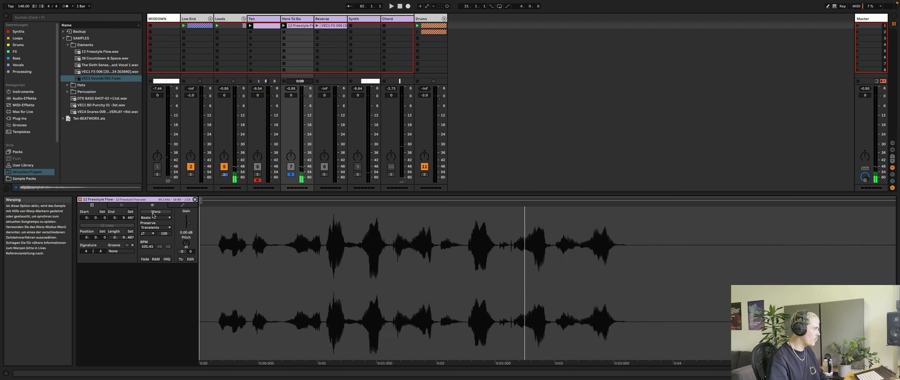
click(154, 212)
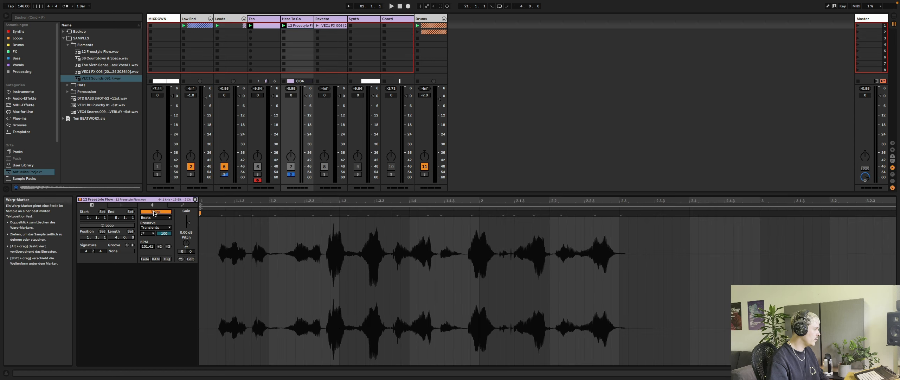
drag(146, 246, 146, 245)
key(space)
key(space)
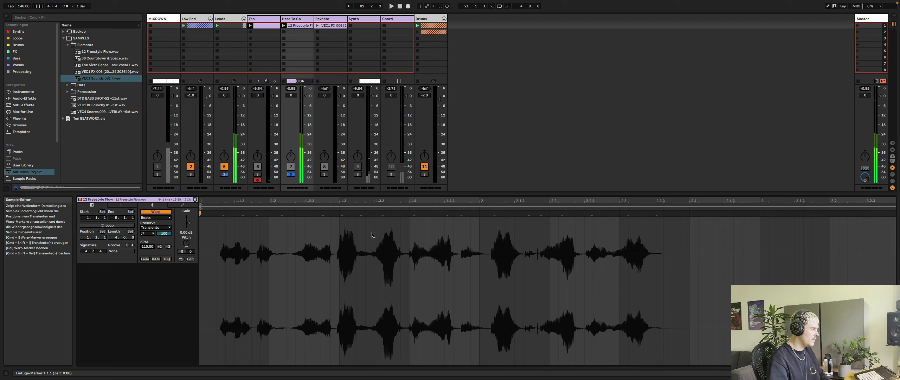
Set the start of the 12 Freestyle Flow clip to 1.4.1 and audition the phrase that follows
click(410, 235)
drag(206, 210, 410, 210)
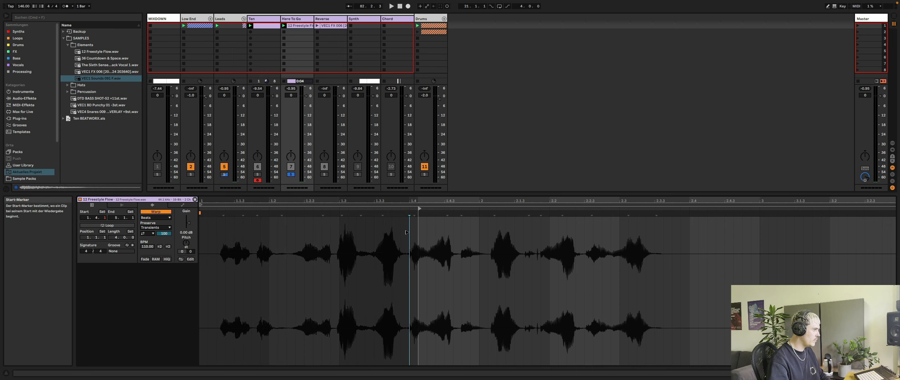
key(space)
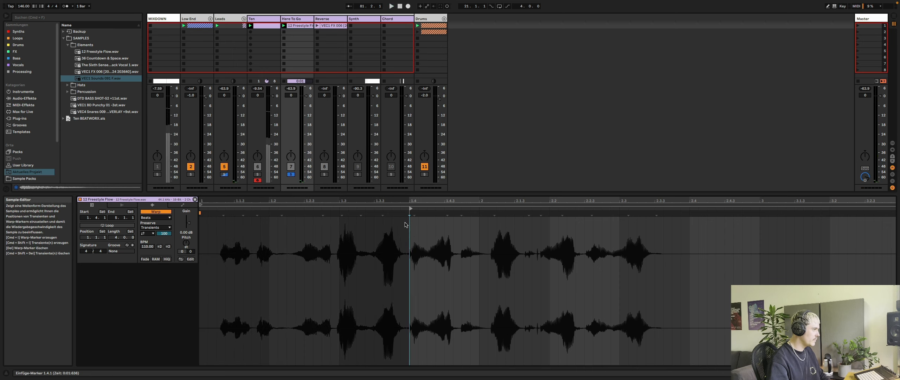
click(298, 28)
key(space)
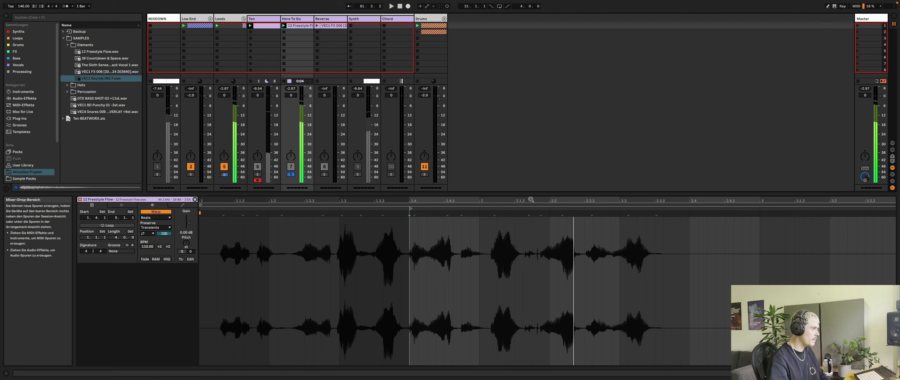
click(429, 228)
drag(429, 228, 471, 232)
key(space)
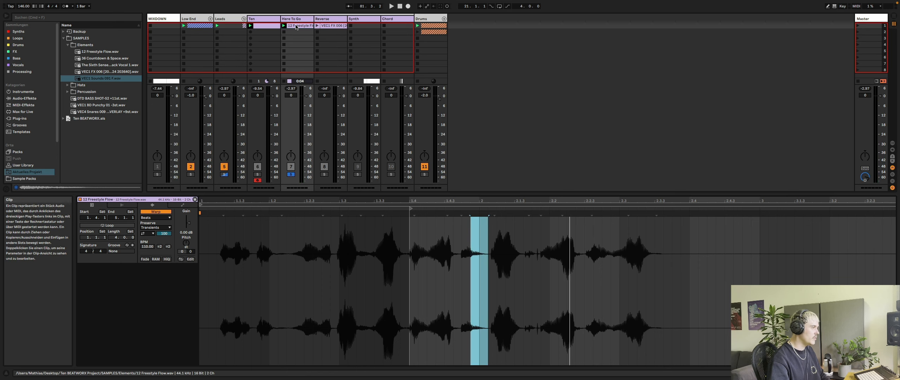
Place the 12 Freestyle Flow clip at bar 81 on the arrangement's Here To Go track and return that track to arrangement playback
drag(295, 26, 424, 157)
key(Tab)
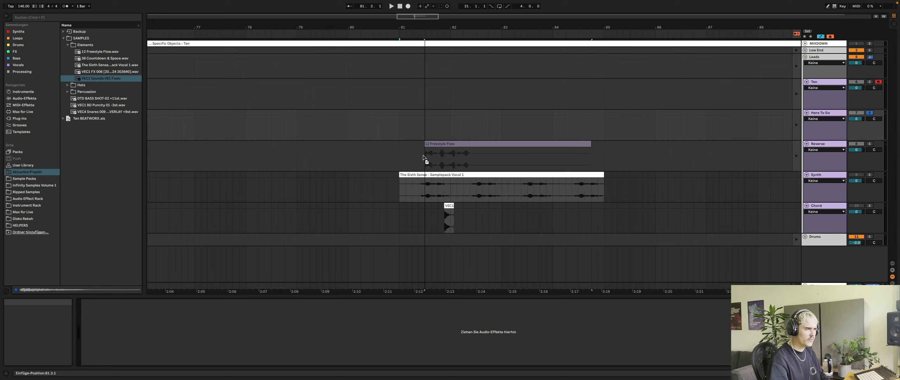
drag(423, 157, 800, 121)
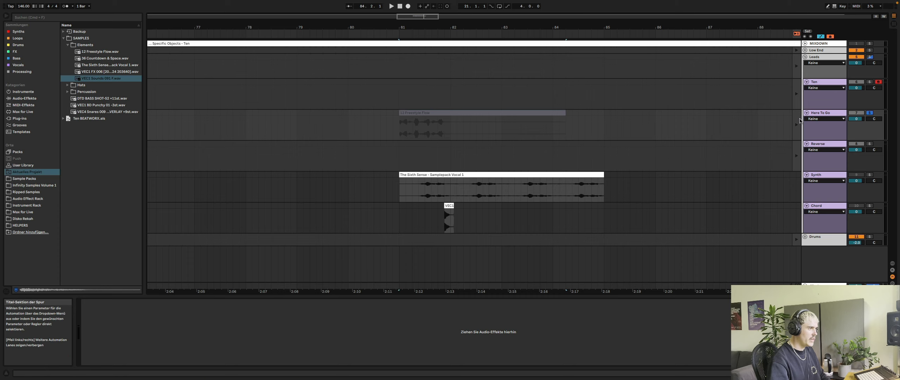
click(797, 124)
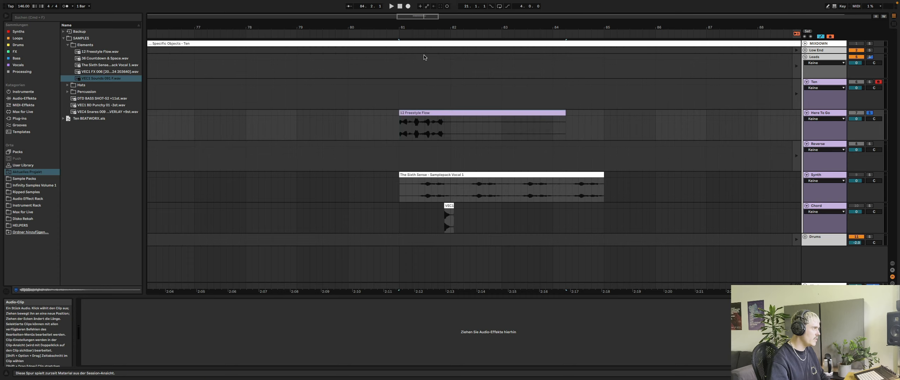
Hide the automation lanes and play the vocal clip on the Here To Go track from bar 81
drag(419, 28, 420, 63)
key(a)
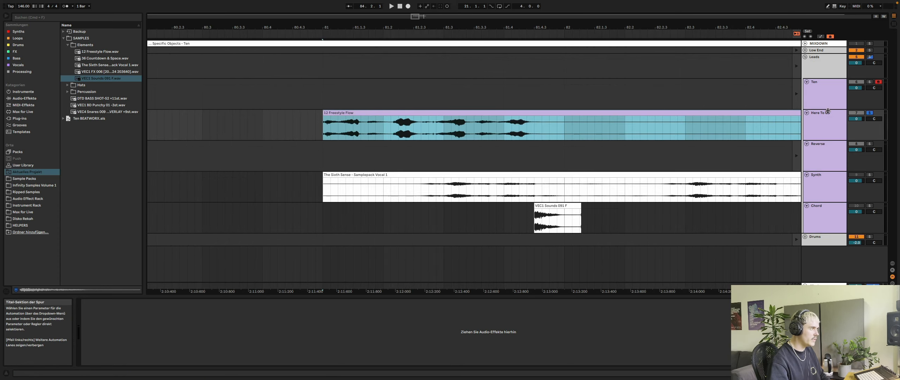
key(space)
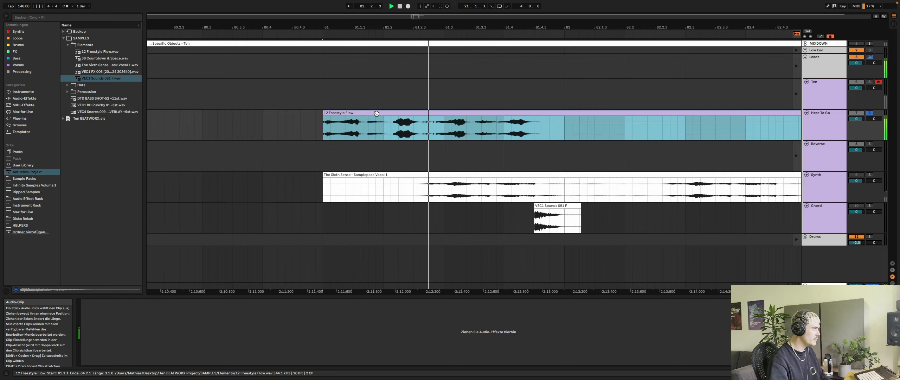
click(386, 124)
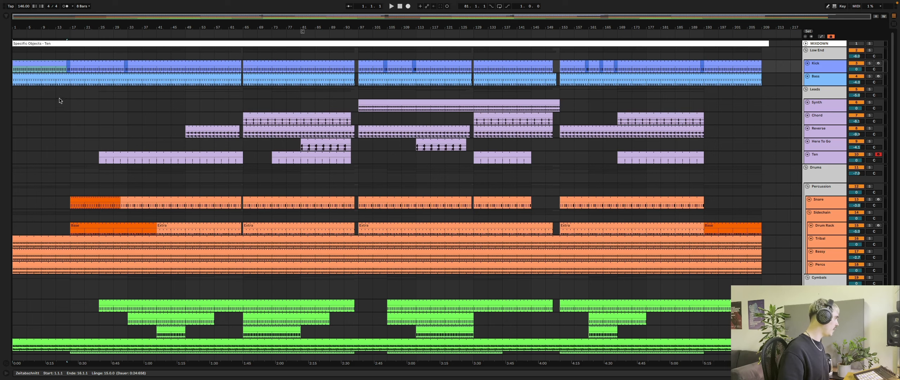
Examine the percussion and top loops in the intro, showing the automation lanes to inspect Bassy's Auto Filter frequency and hiding them again
click(16, 97)
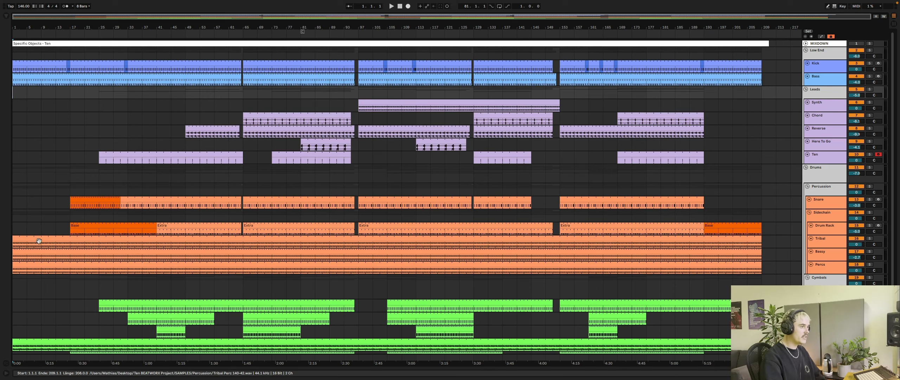
click(41, 262)
key(a)
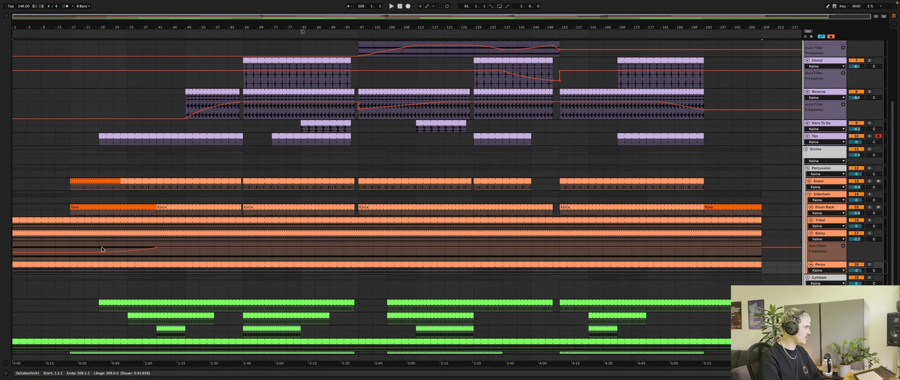
click(129, 257)
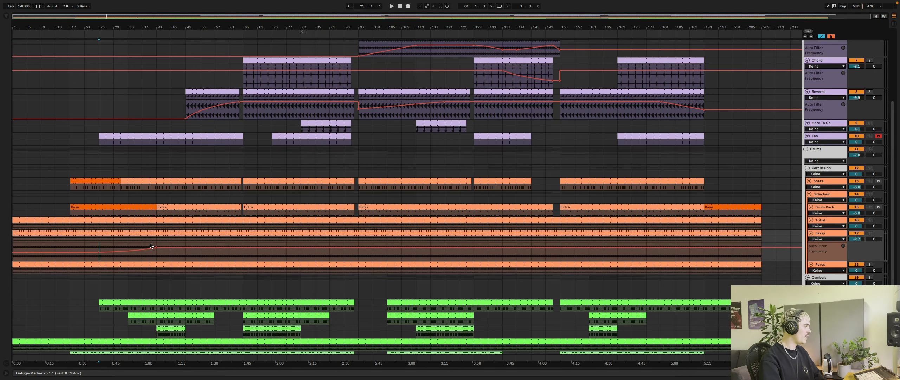
scroll(156, 244, down, 2)
click(37, 316)
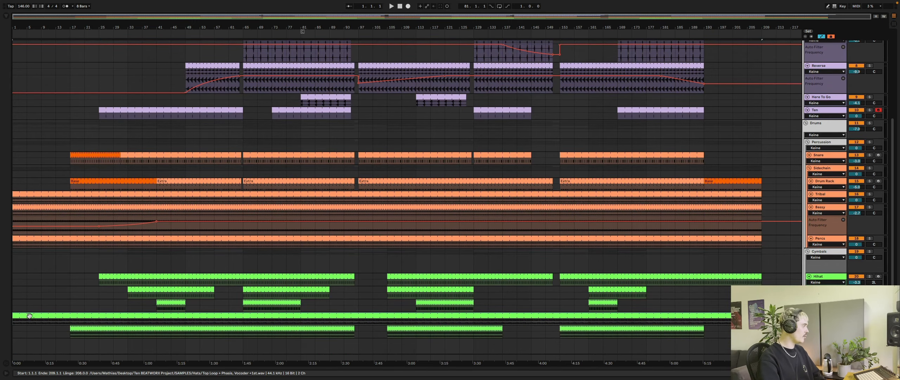
key(a)
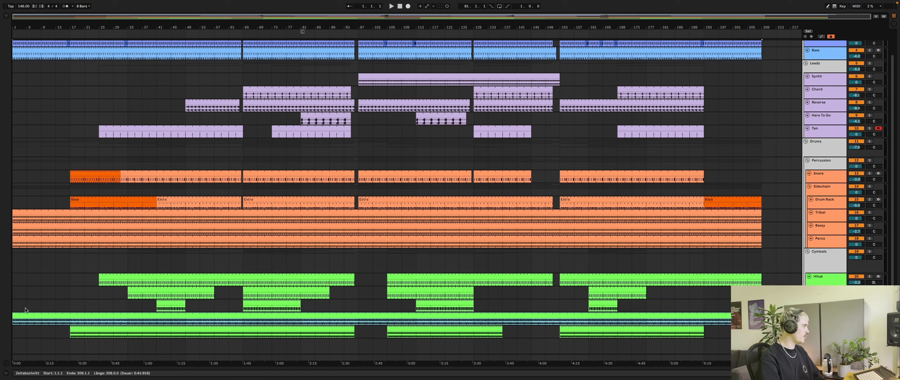
Play the full arrangement from bar 1 and examine the kick break at bar 16 and the drum tracks' entries
click(15, 307)
key(space)
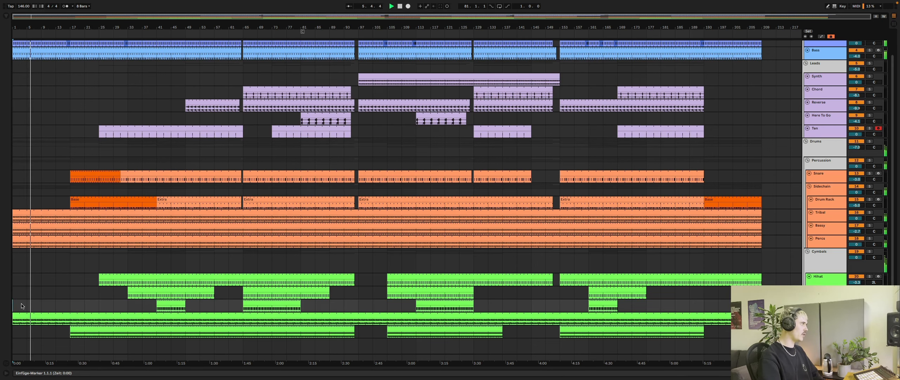
scroll(70, 102, up, 2)
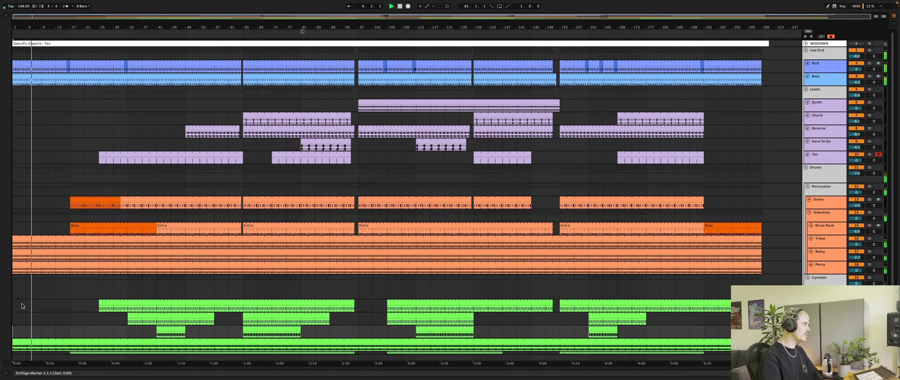
click(69, 63)
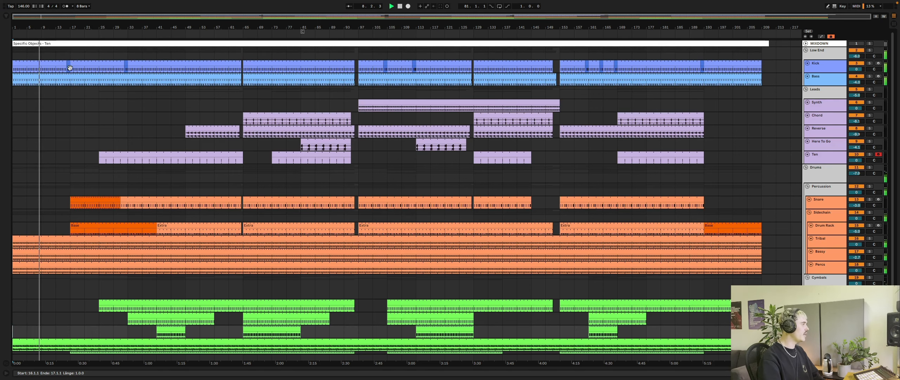
scroll(75, 195, down, 2)
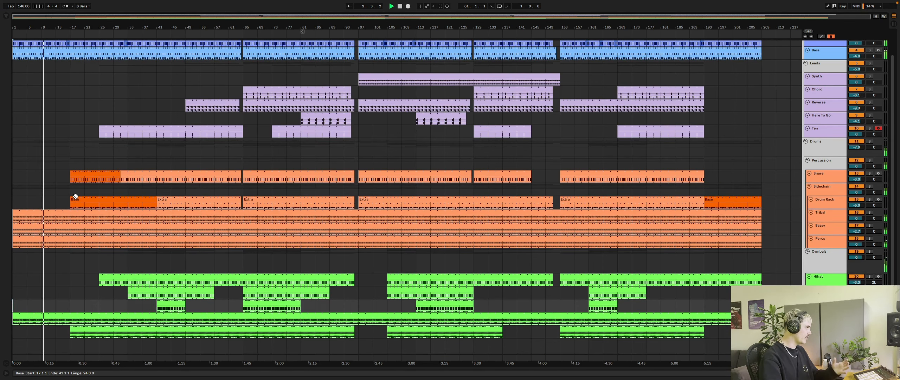
Play the arrangement from about bar 26 and examine Bassy's Auto Filter frequency automation up to bar 41, with its automation lane and device chain shown
click(75, 199)
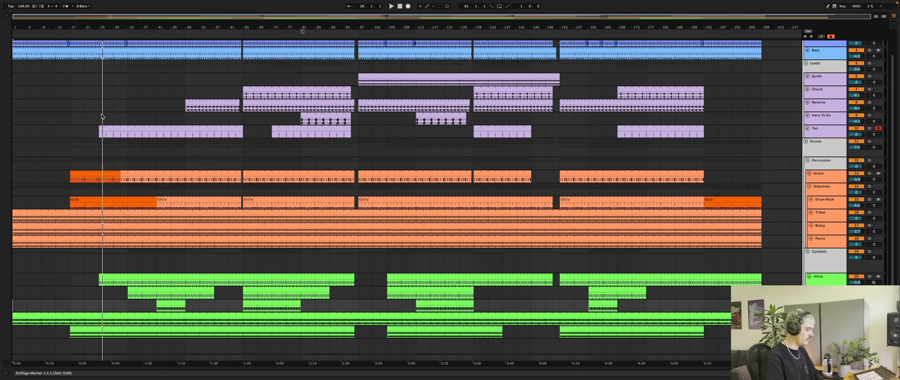
key(space)
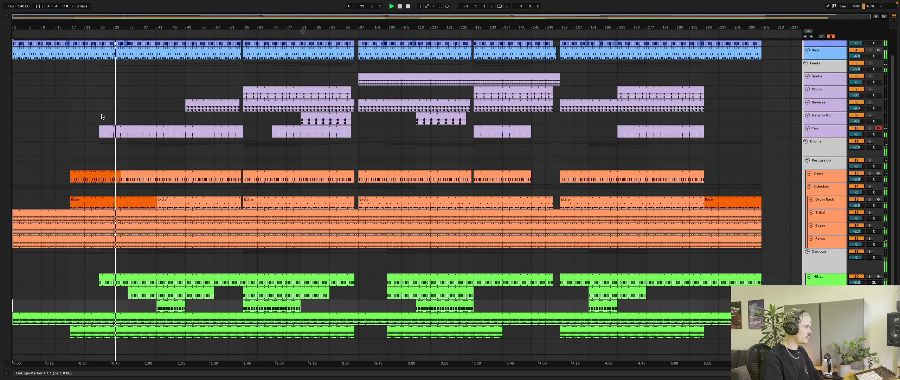
key(a)
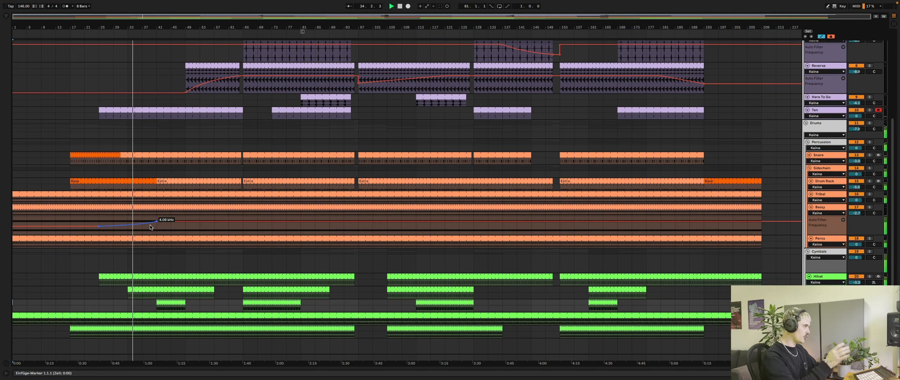
click(145, 207)
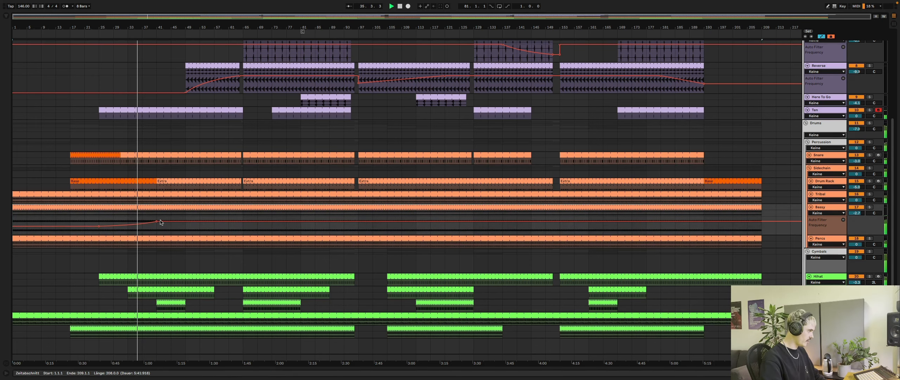
key(shift+Tab)
key(shift+Tab)
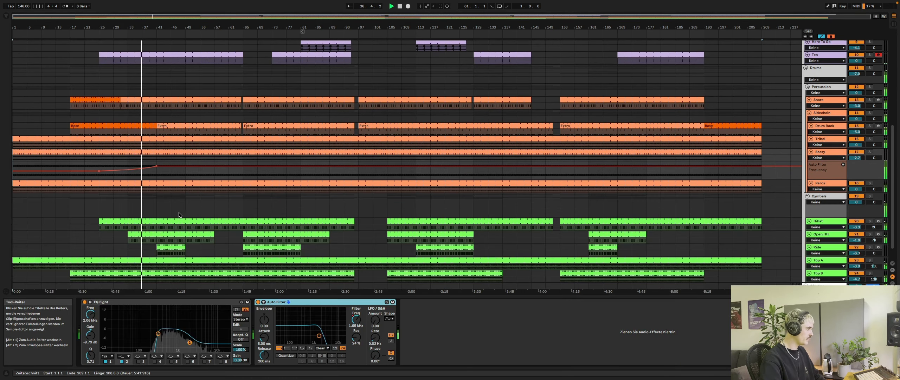
drag(157, 167, 156, 166)
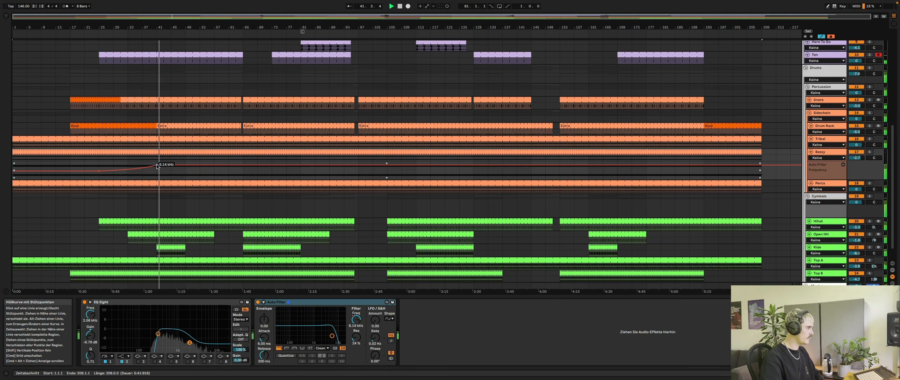
drag(861, 158, 859, 158)
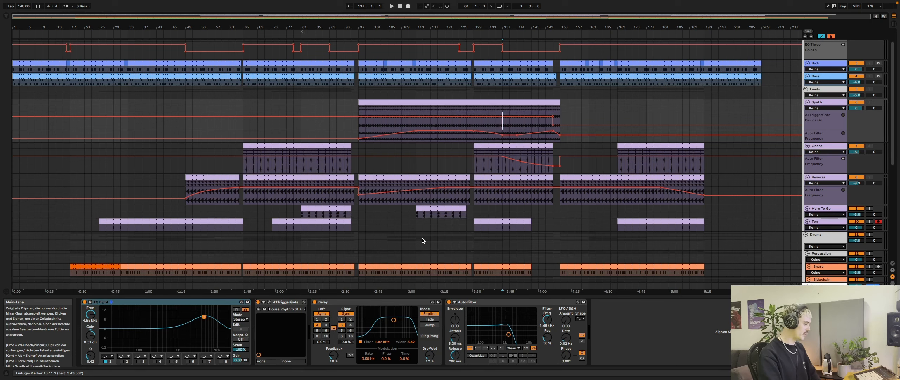
Play the arrangement from bar 137 and examine the Synth and Chord filter automation into the break at bar 151
key(space)
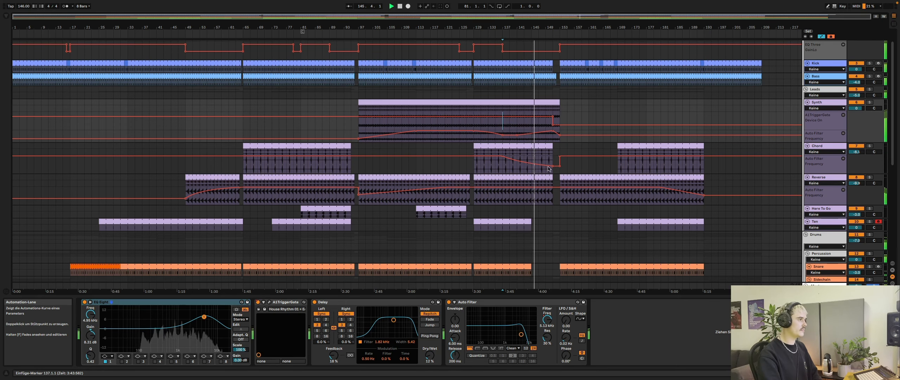
scroll(545, 199, up, 1)
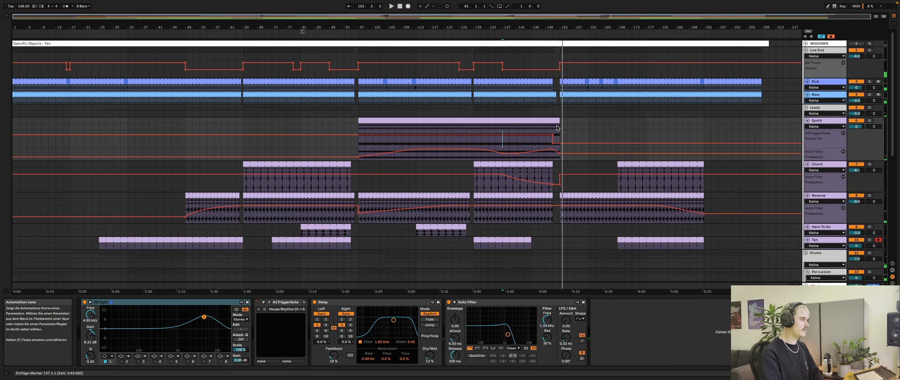
click(555, 128)
key(space)
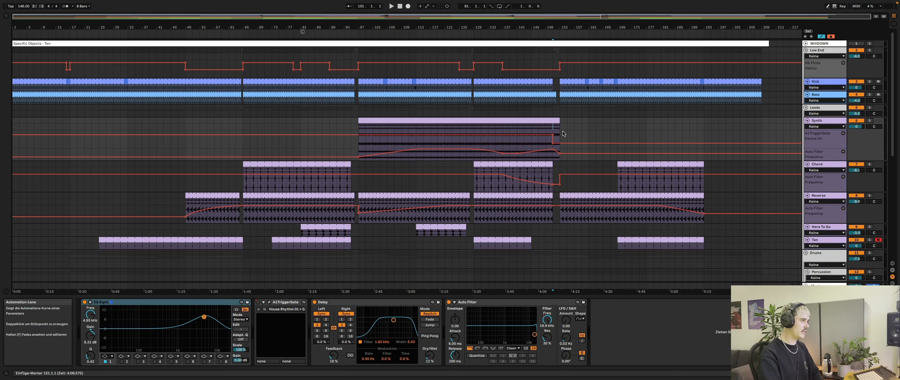
Create a new return track for the transition at the break around bar 151
scroll(563, 57, up, 10)
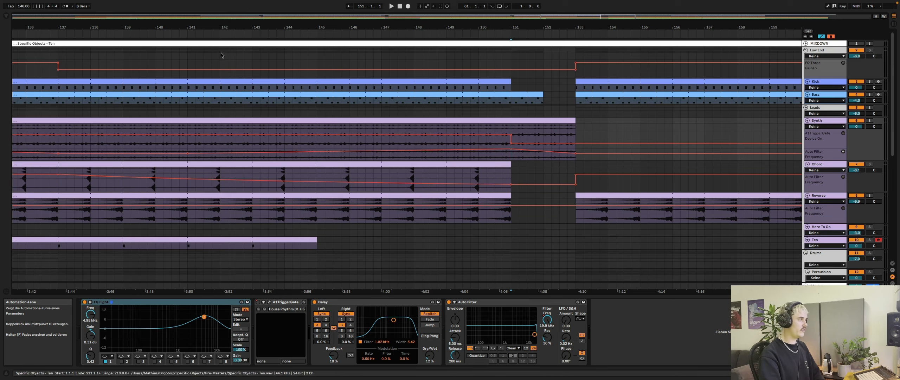
click(82, 2)
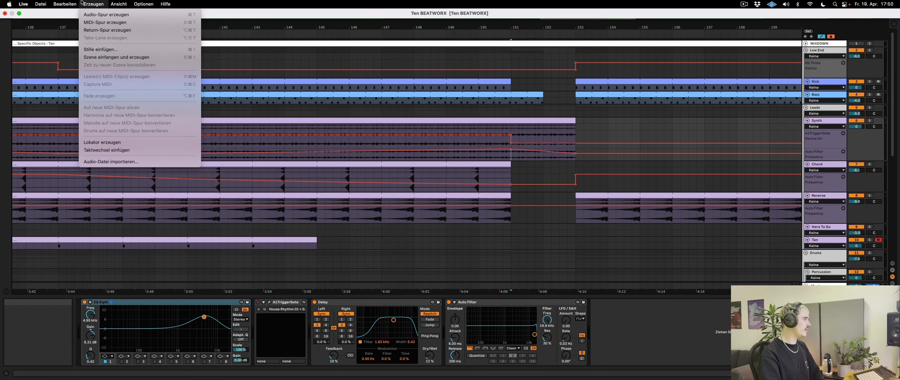
click(107, 30)
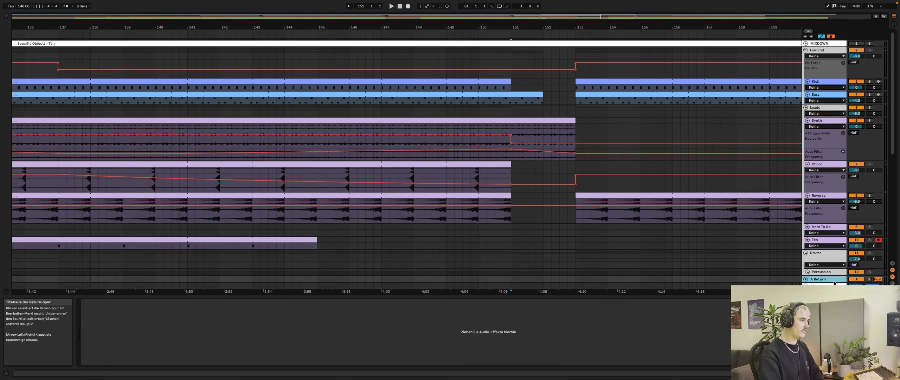
Find the Raum reverb in the browser's Processing collection and load it onto return track A
click(6, 15)
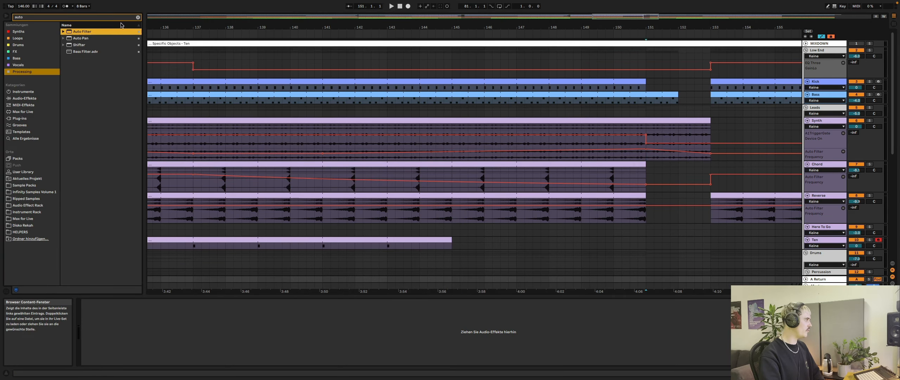
click(138, 17)
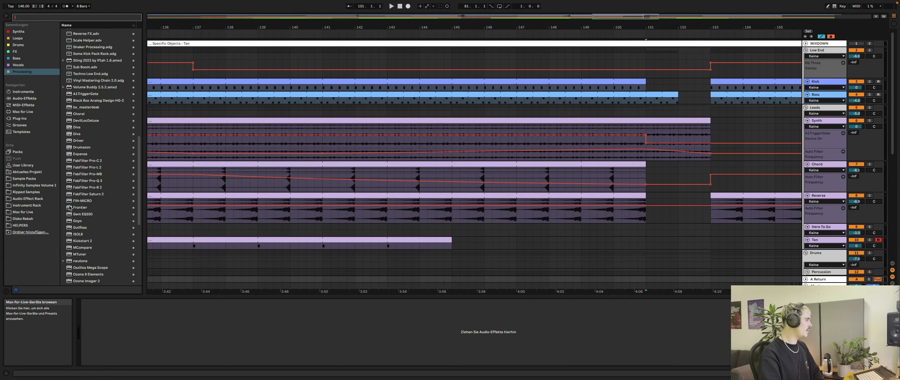
scroll(78, 218, down, 8)
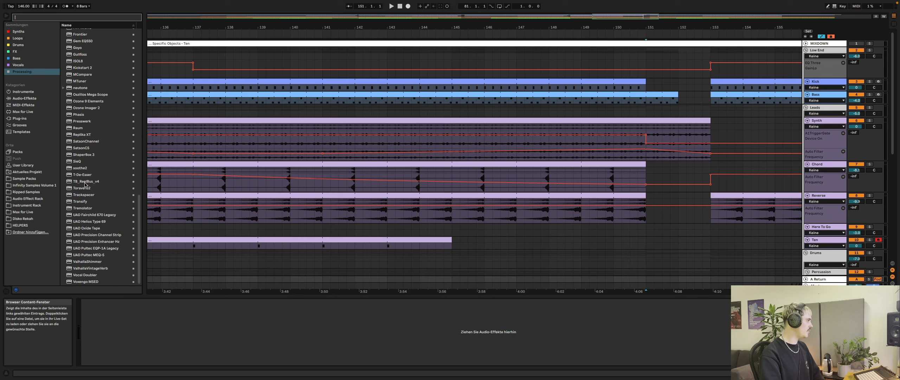
click(75, 129)
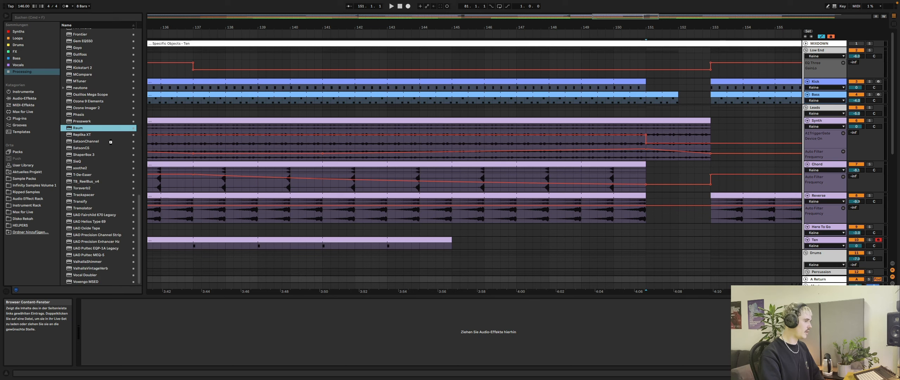
drag(516, 324, 517, 325)
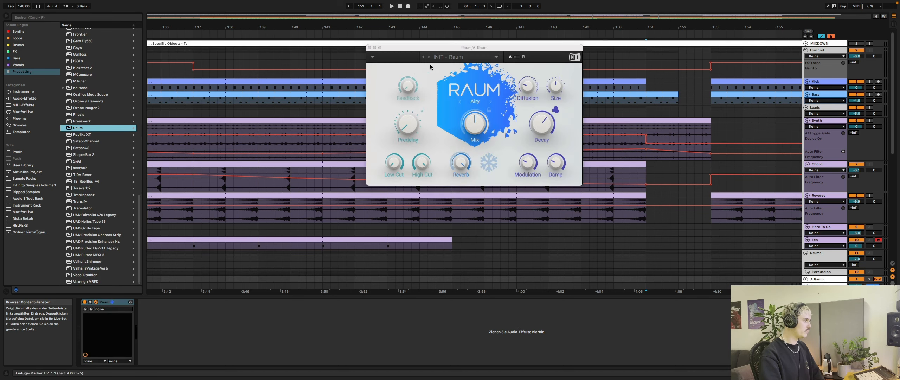
Load the factory preset Synth Layer from the Creative category in Raum
click(459, 59)
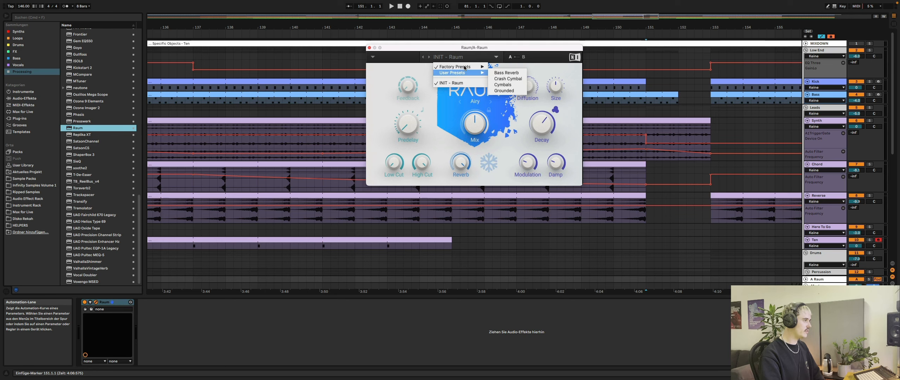
mouse_move(468, 67)
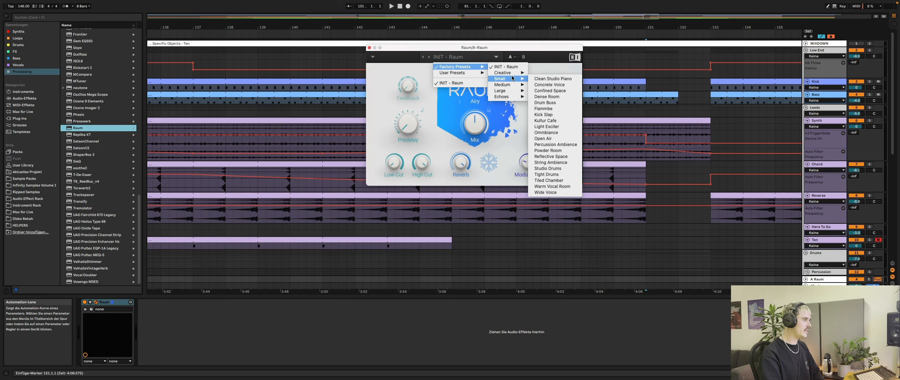
mouse_move(513, 92)
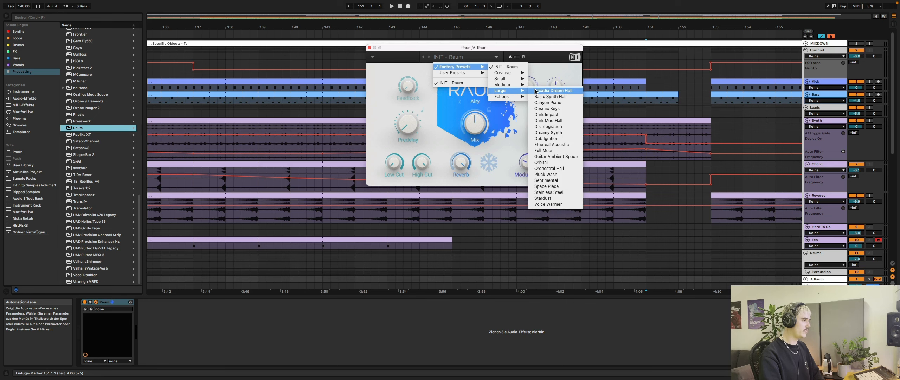
mouse_move(515, 79)
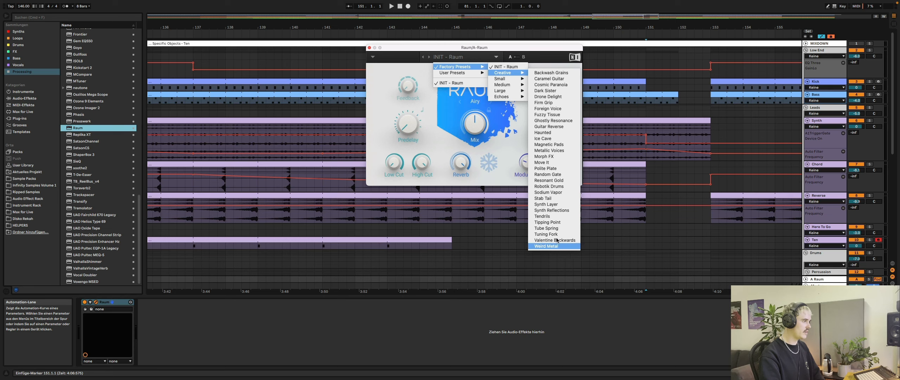
click(566, 205)
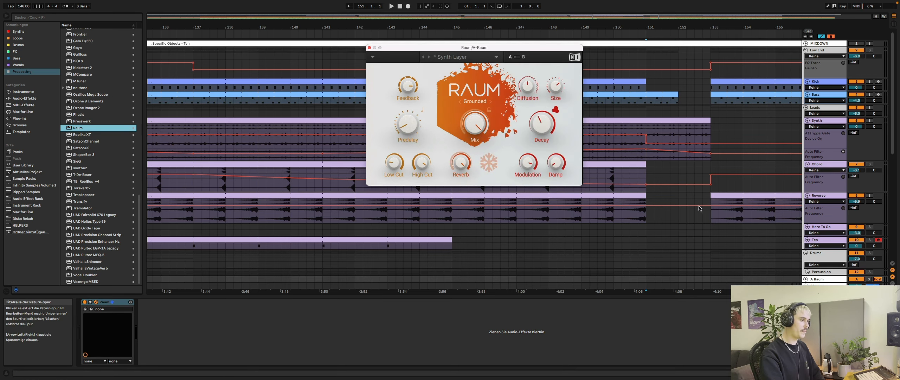
Check Raum's Reverb and Mix settings and close its plug-in window
click(93, 4)
click(630, 225)
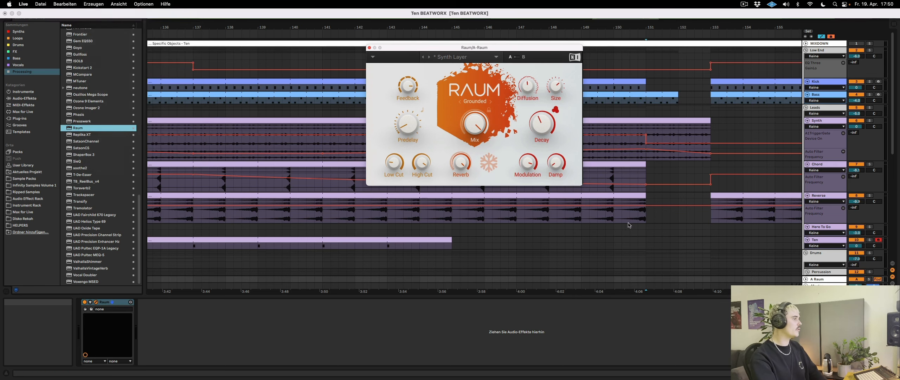
mouse_move(459, 168)
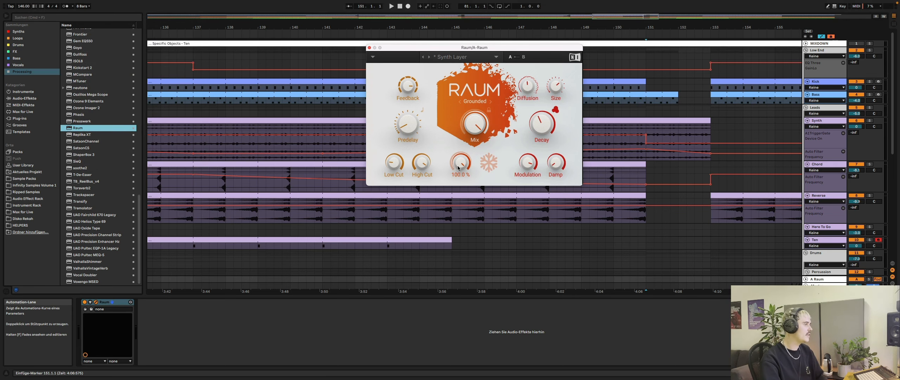
mouse_move(485, 134)
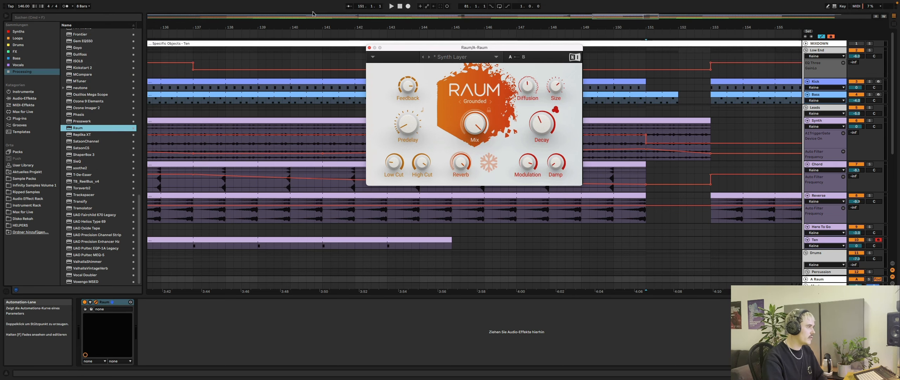
click(369, 47)
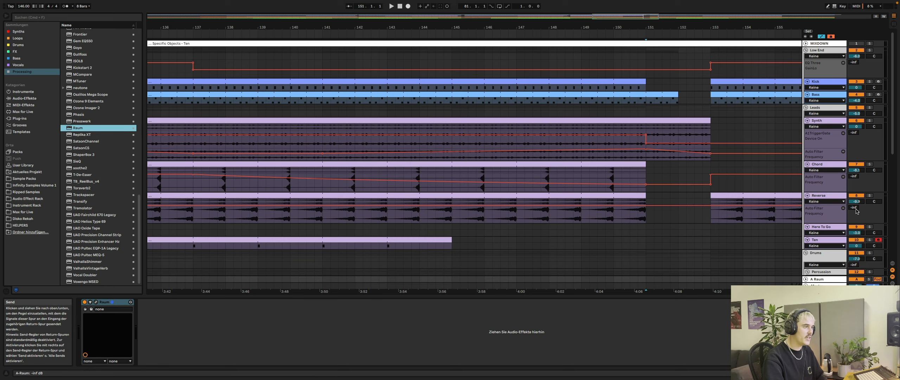
Solo the Synth track, play it from bar 148 and raise its send to the Raum return to -11.0 dB
click(815, 145)
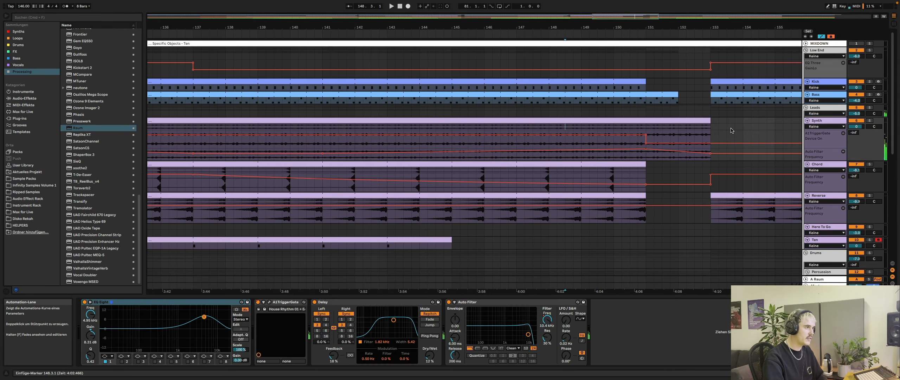
key(s)
key(space)
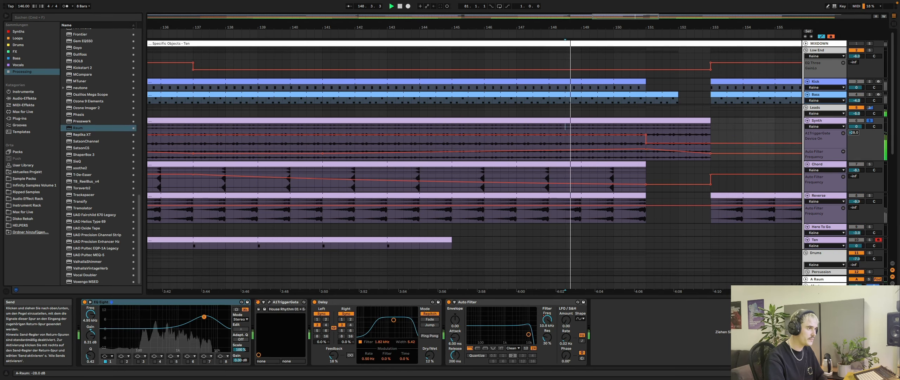
drag(853, 133, 853, 110)
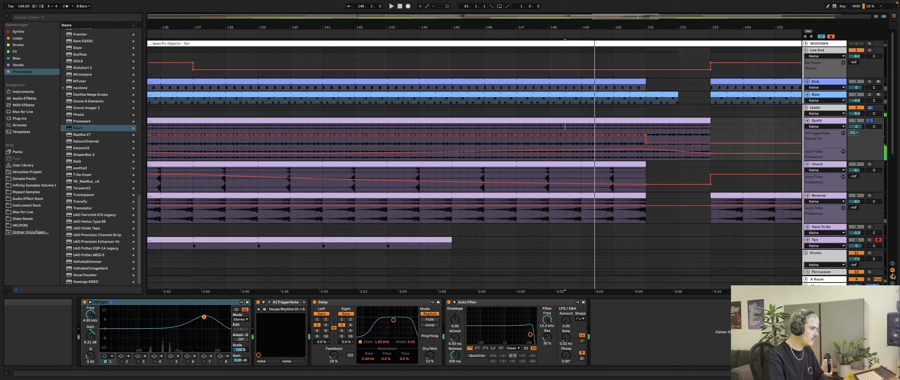
Reopen Raum on return track A, switch its preset to Stab Tail and close the plug-in window
click(832, 280)
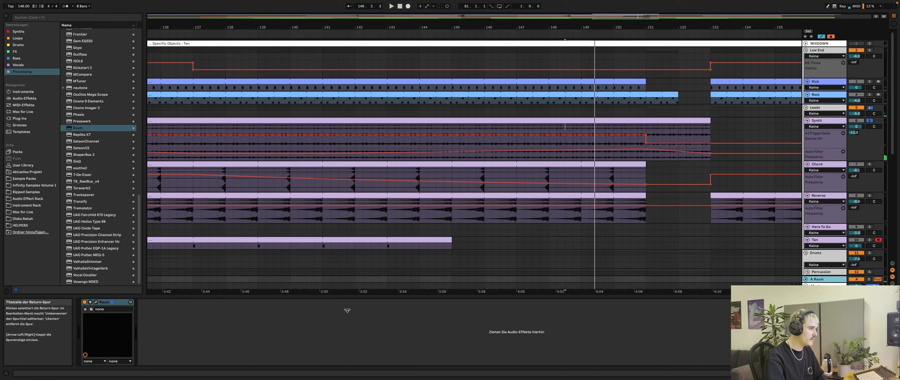
click(96, 302)
click(424, 57)
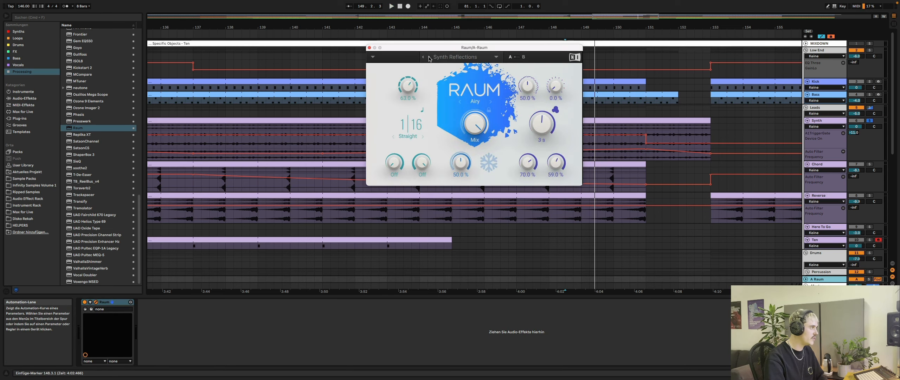
click(424, 57)
click(424, 57)
click(424, 57)
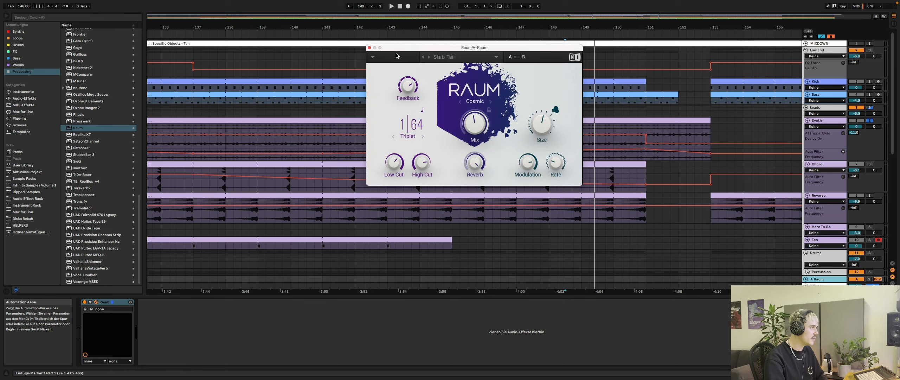
click(369, 48)
Play the soloed Synth track from bar 148 again and raise its send to the Raum return to -4.0 dB
key(space)
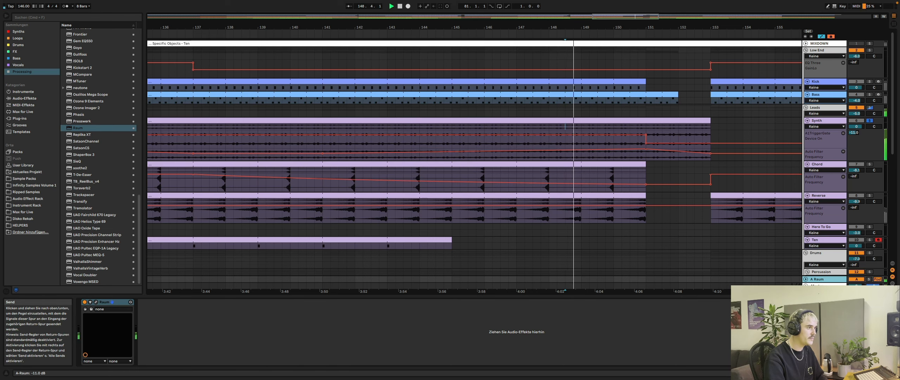
drag(854, 133, 857, 135)
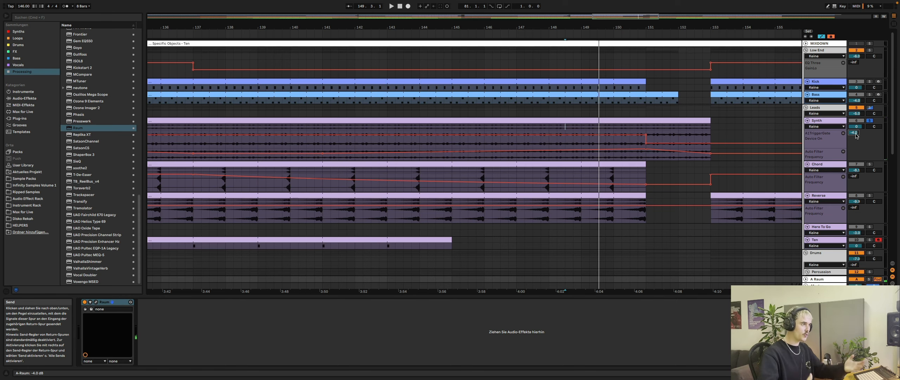
Show the Synth's Raum send automation in its own lane and draw a rise from bar 141 to bar 151
right_click(856, 134)
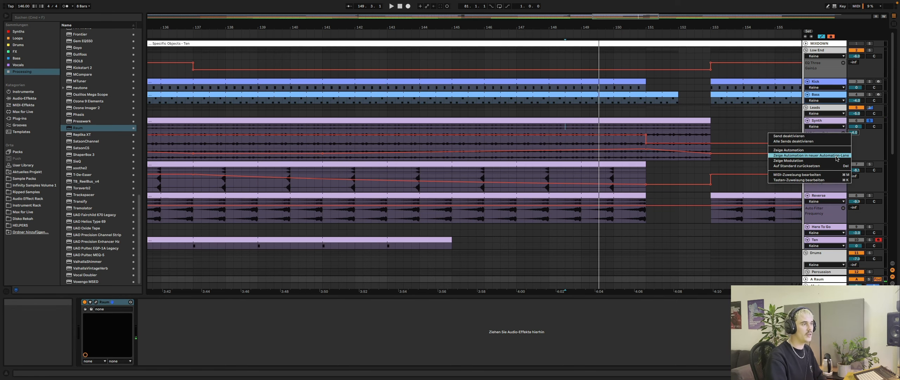
click(791, 155)
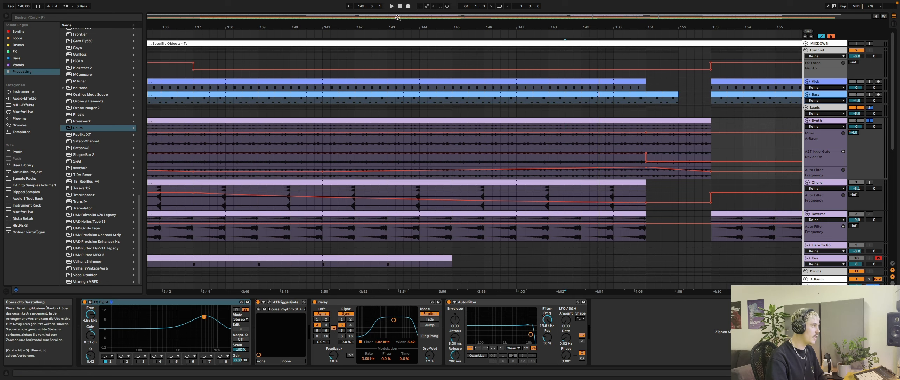
scroll(526, 133, down, 10)
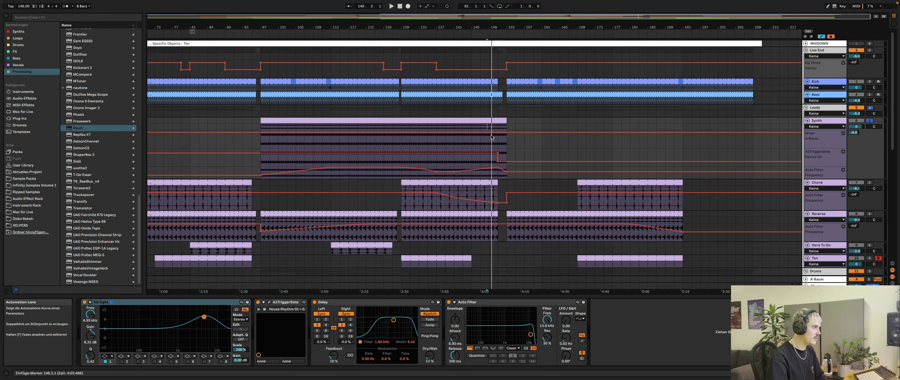
drag(481, 133, 454, 148)
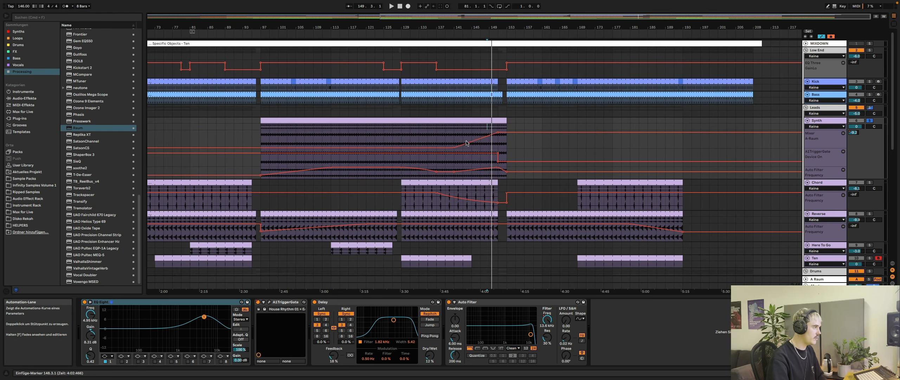
click(454, 145)
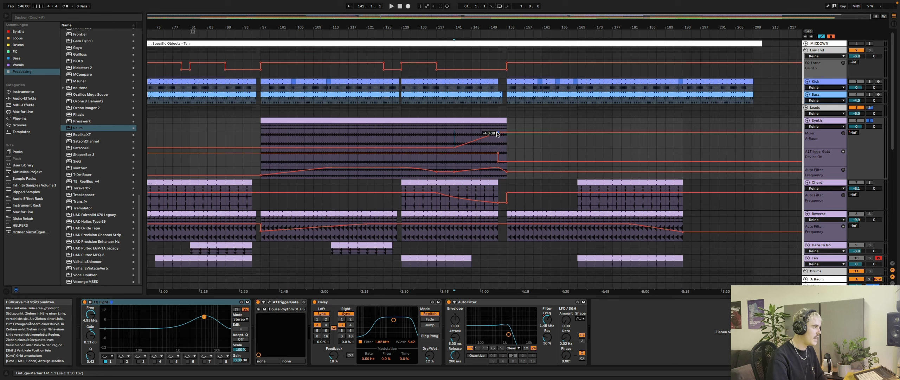
Curve the Synth's send rise up to -4.0 dB, drop it back to silence at bar 153 and play the transition
drag(497, 132, 498, 133)
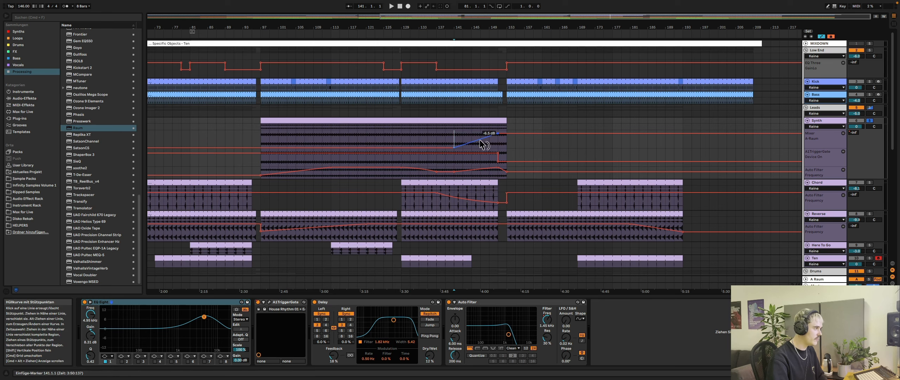
drag(483, 140, 483, 134)
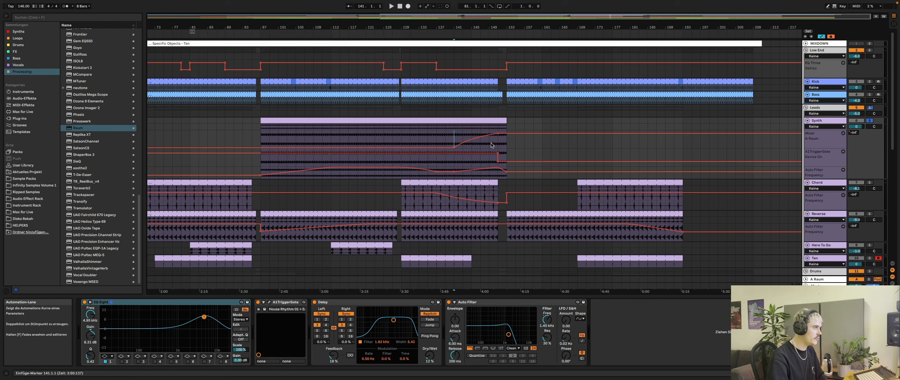
drag(506, 133, 507, 147)
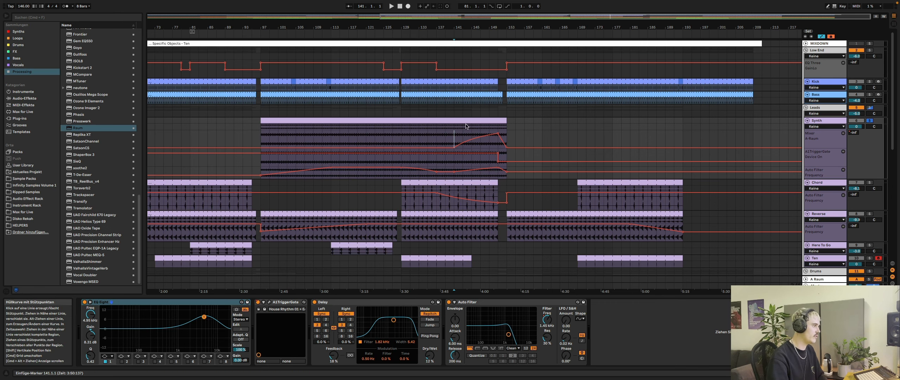
key(space)
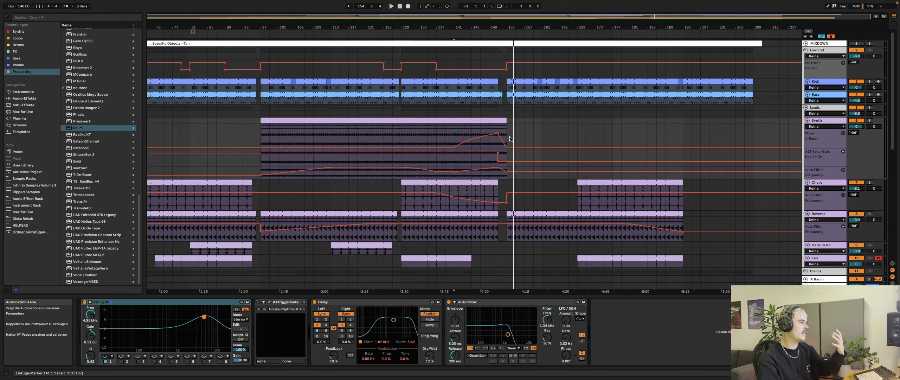
Hide the automation, review the tracks after the break and play the arrangement from bar 153
key(a)
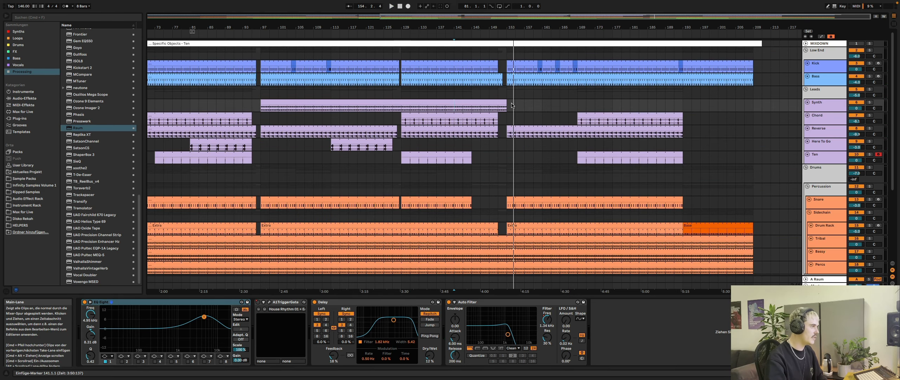
click(515, 105)
click(507, 115)
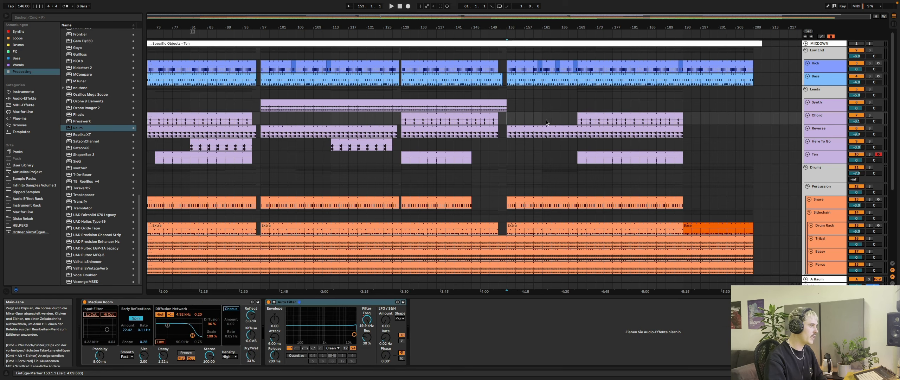
scroll(656, 78, down, 3)
drag(656, 27, 657, 12)
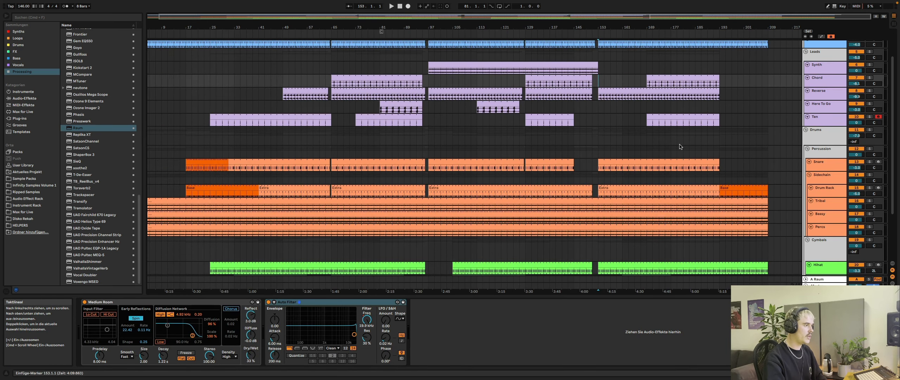
scroll(696, 176, down, 5)
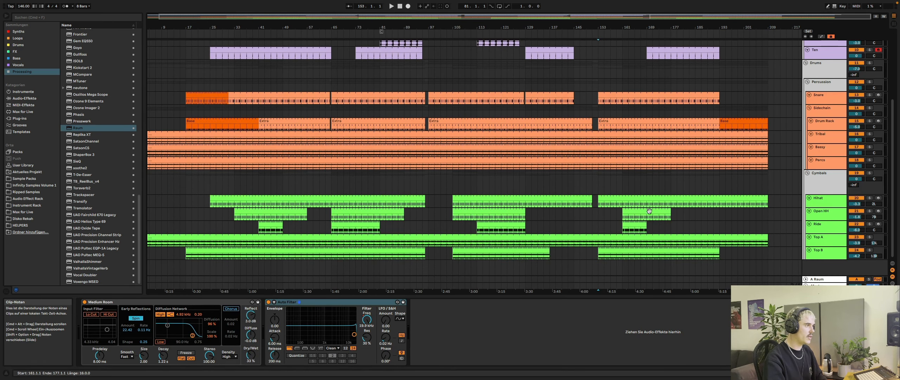
scroll(640, 225, up, 8)
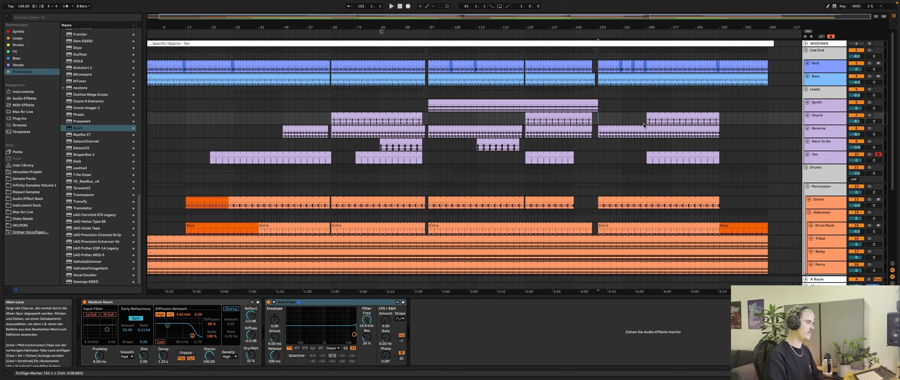
key(space)
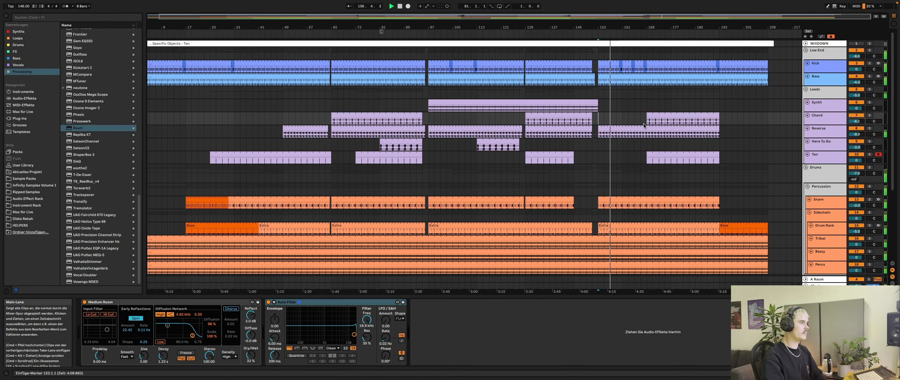
Review the lead automation and the drum and cymbal tracks during playback, and select bars 193 to 209 on the Ride track
key(a)
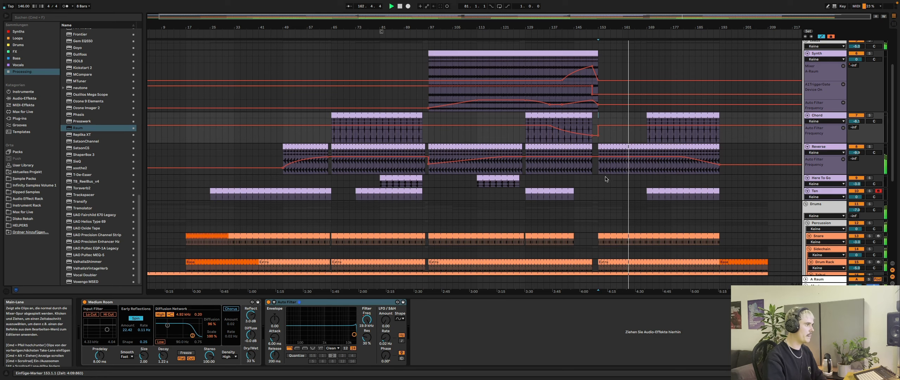
key(a)
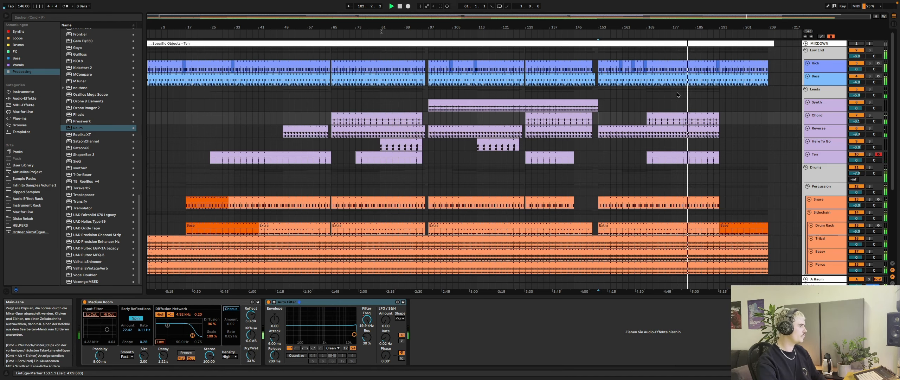
scroll(703, 211, down, 6)
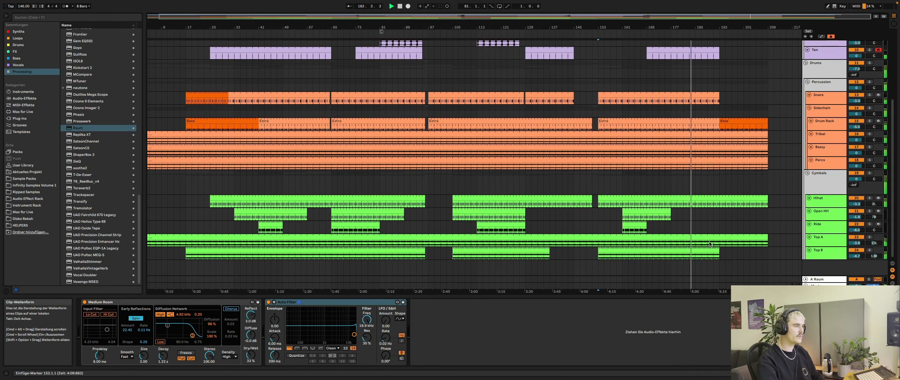
scroll(734, 228, up, 1)
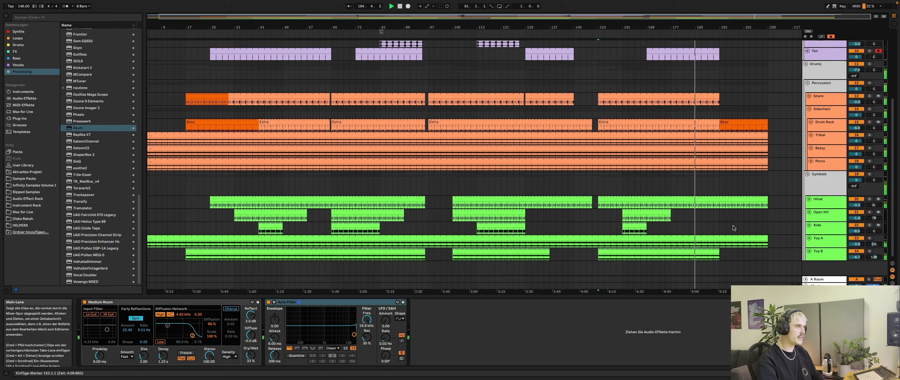
scroll(734, 228, up, 3)
scroll(709, 234, down, 3)
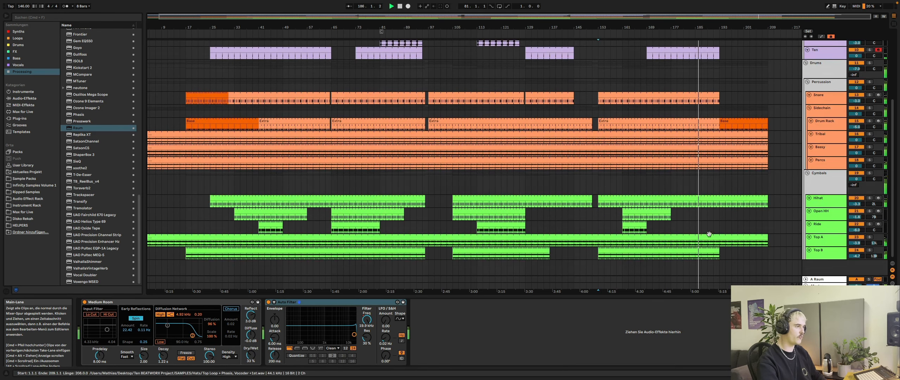
mouse_move(719, 227)
mouse_down()
mouse_move(770, 226)
mouse_move(719, 229)
mouse_up()
click(769, 226)
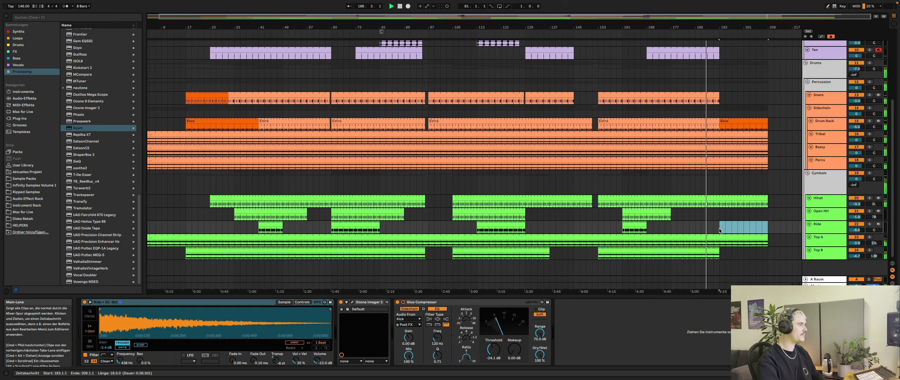
scroll(723, 213, up, 5)
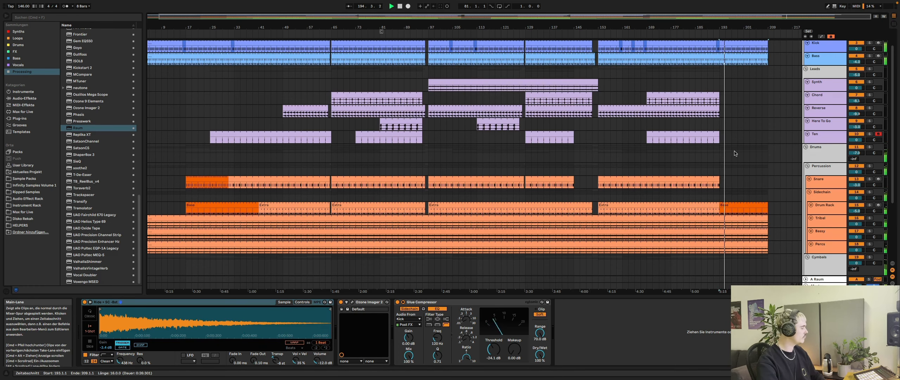
Add an Auto Filter at the end of the Drum Rack track's device chain and show its Frequency automation in a new lane
key(a)
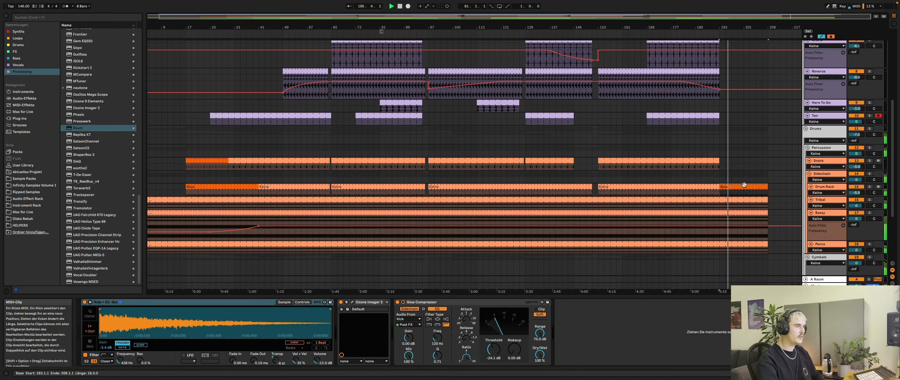
click(823, 188)
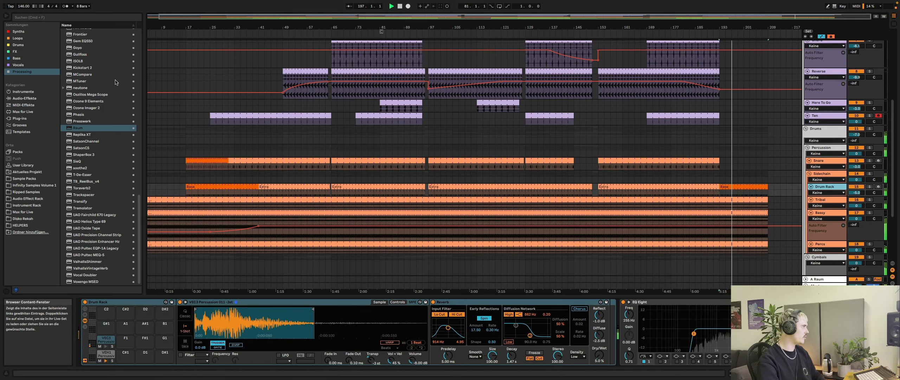
scroll(106, 82, up, 10)
scroll(106, 82, up, 12)
click(82, 39)
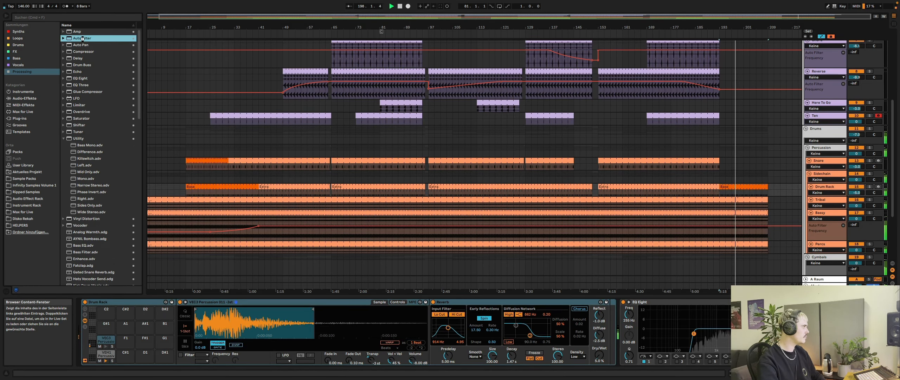
drag(83, 38, 820, 326)
right_click(819, 327)
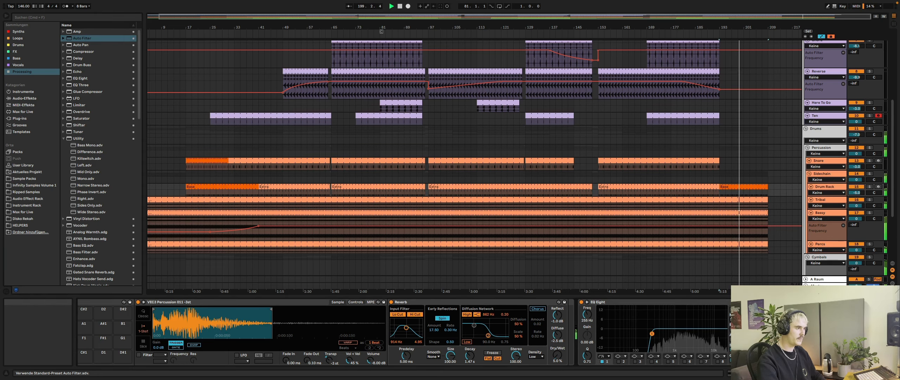
click(838, 338)
Automate the Drum Rack's Auto Filter Frequency as a curved fall from bar 193 to bar 209 and play the outro
key(space)
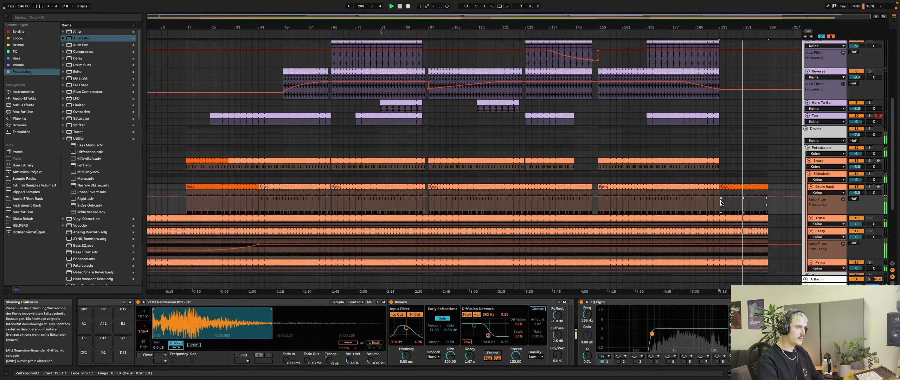
click(715, 202)
click(720, 197)
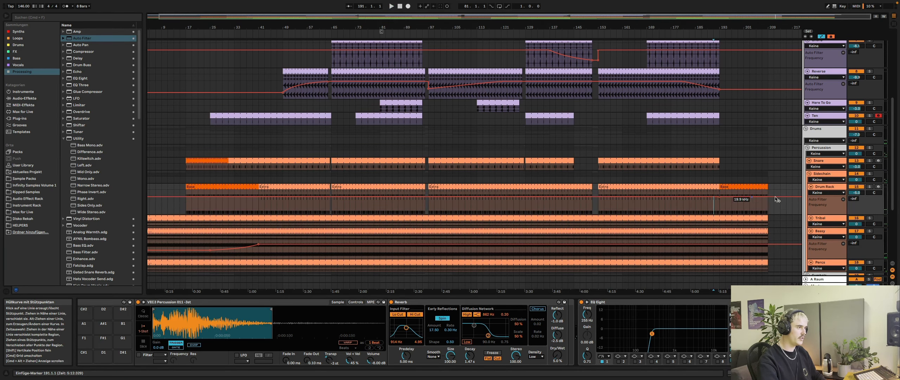
click(721, 207)
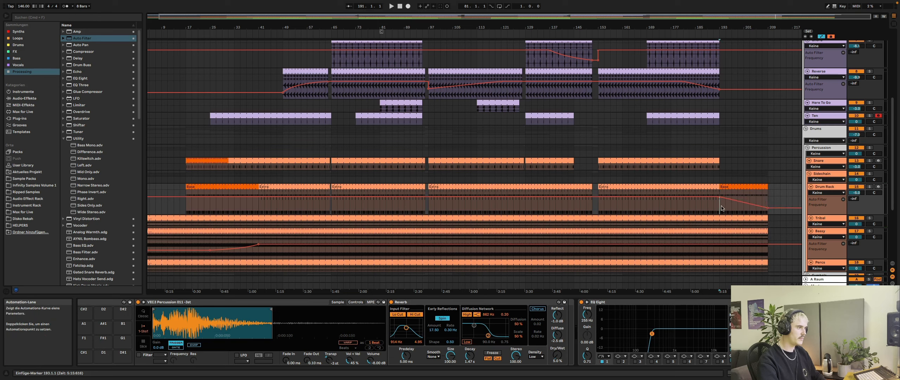
key(space)
drag(770, 208, 768, 207)
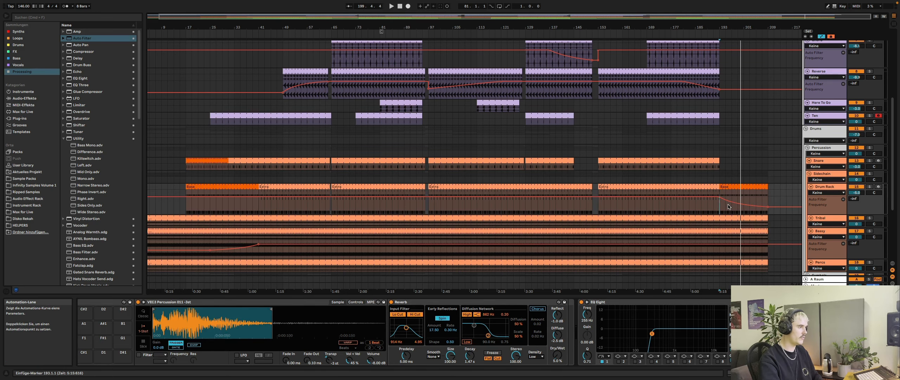
key(space)
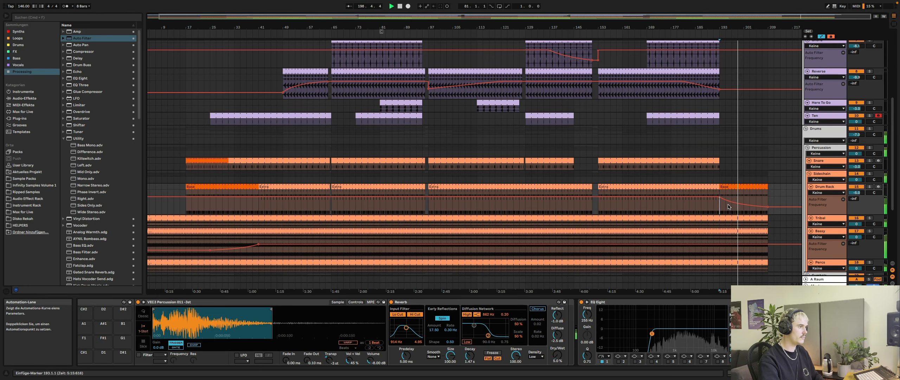
Automate the Bassy track's Auto Filter Frequency to fall from bar 193 to the end of the clip at bar 209
scroll(737, 218, down, 4)
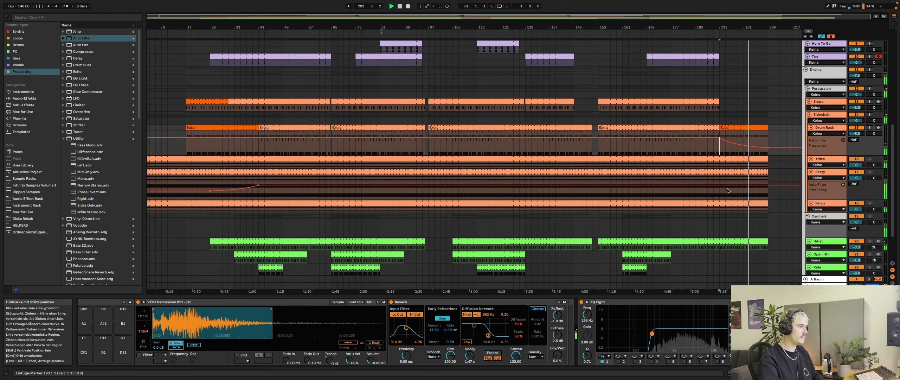
click(769, 188)
drag(768, 188, 768, 192)
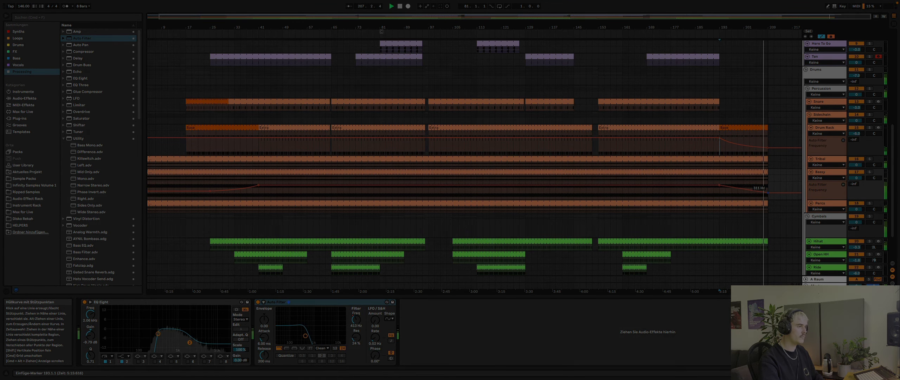